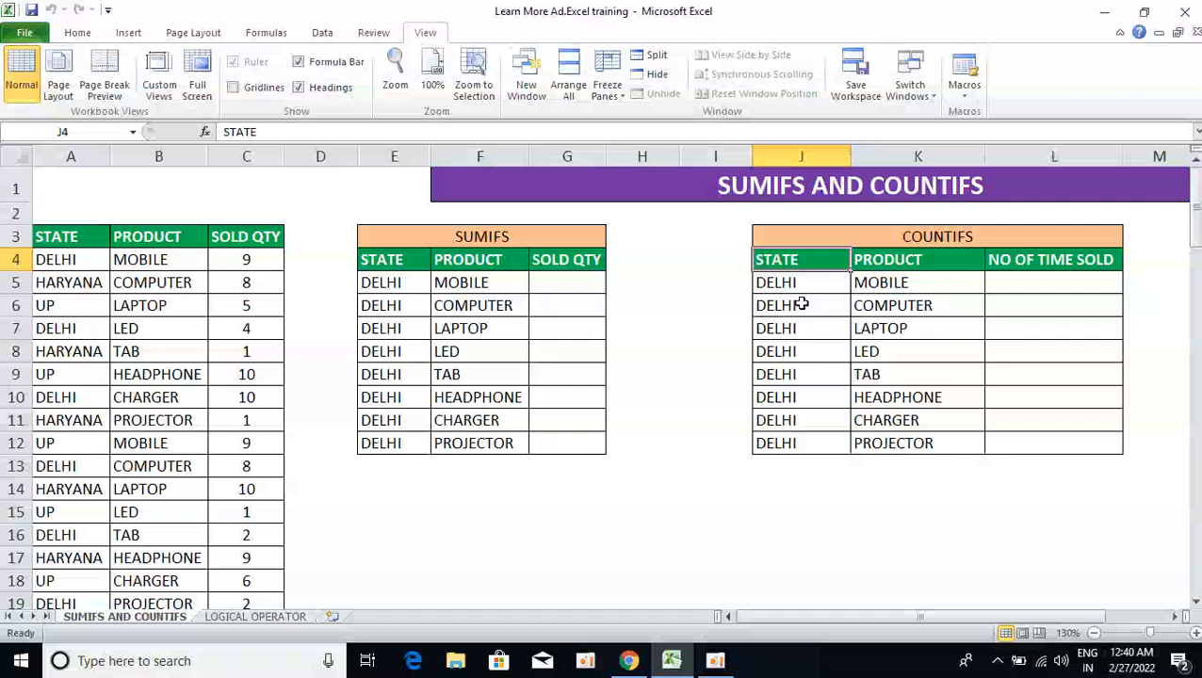
Start a SUMIFS formula in G5 with SOLD QTY range C3:C100 as the sum range
{"action": "key", "text": "Left"}
{"action": "key", "text": "Left"}
{"action": "key", "text": "Left"}
{"action": "key", "text": "Left"}
{"action": "key", "text": "Left"}
{"action": "key", "text": "Left"}
{"action": "key", "text": "Left"}
{"action": "key", "text": "Left"}
{"action": "key", "text": "Left"}
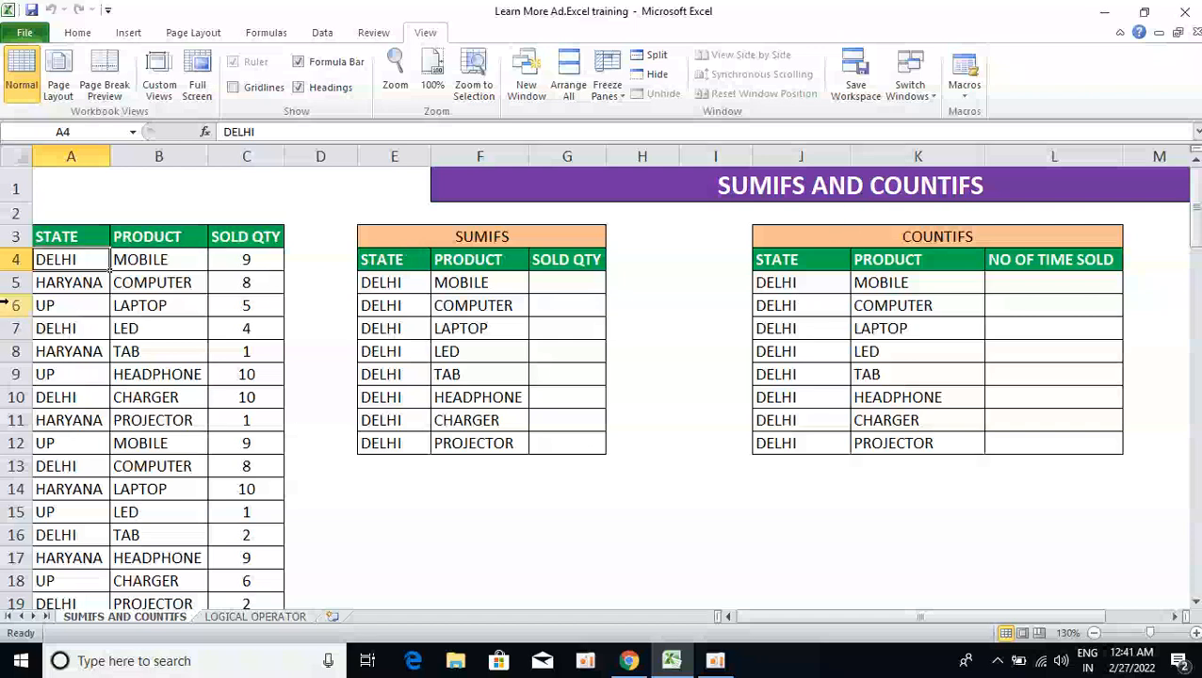
{"action": "left_click", "coordinate": [124, 243]}
{"action": "key", "text": "Right"}
{"action": "key", "text": "Right"}
{"action": "key", "text": "Right"}
{"action": "key", "text": "Down"}
{"action": "key", "text": "Down"}
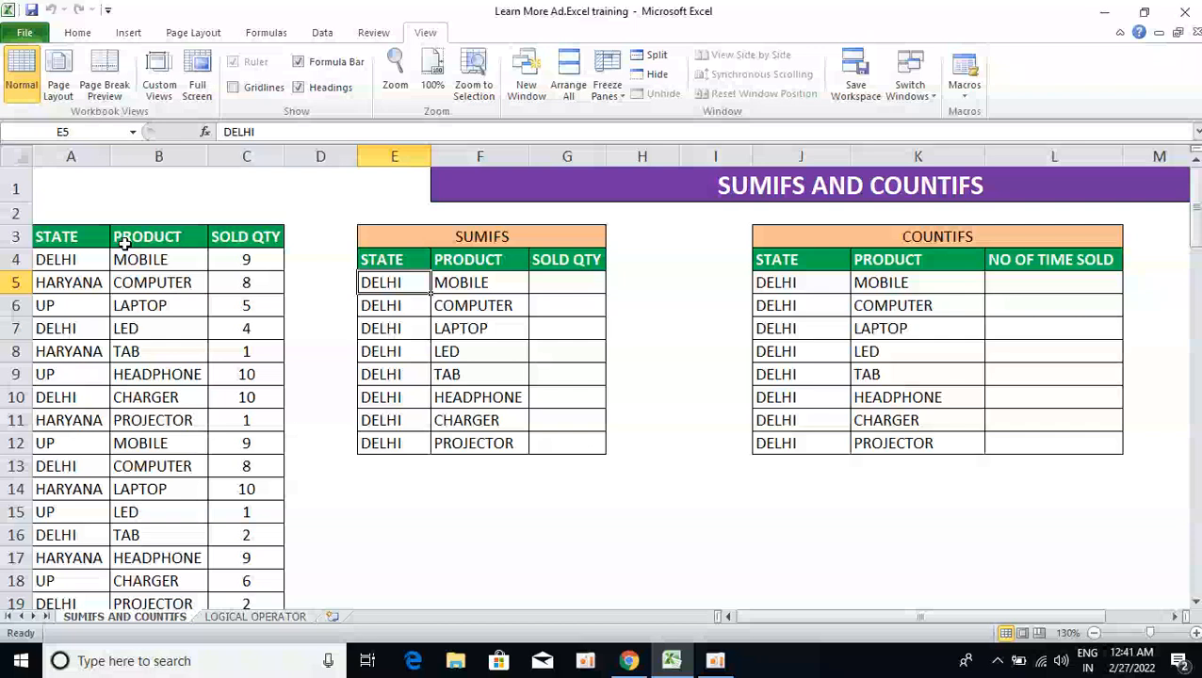
{"action": "key", "text": "Right"}
{"action": "key", "text": "Right"}
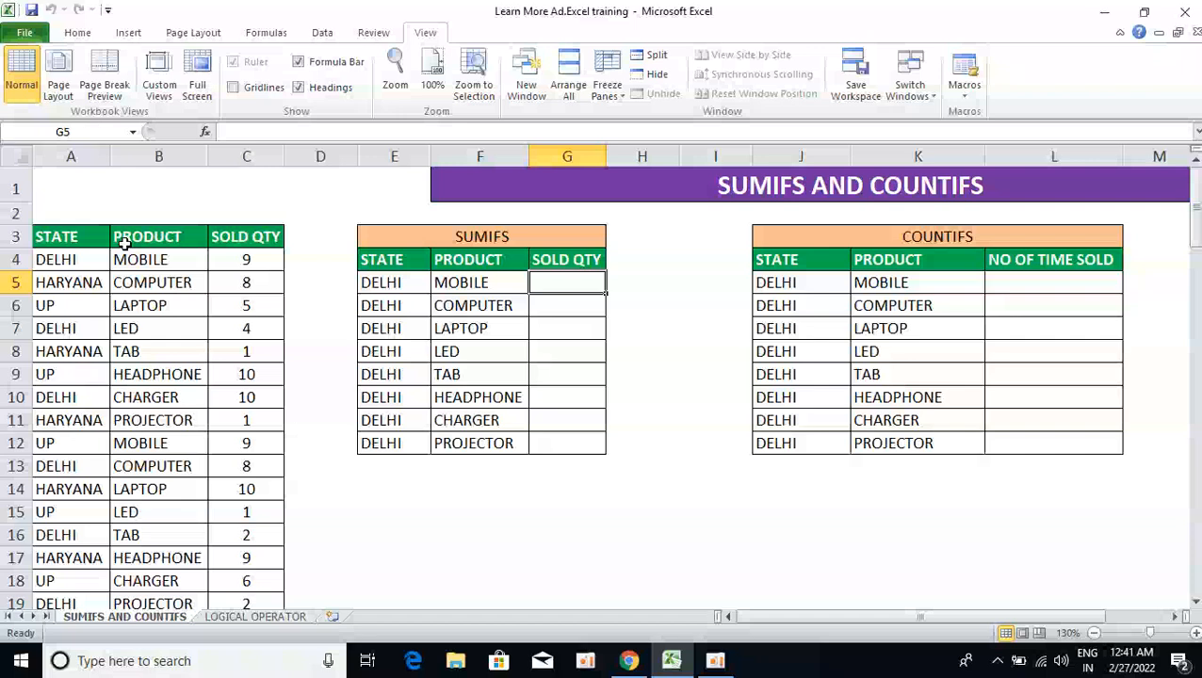
{"action": "type", "text": "=SUM"}
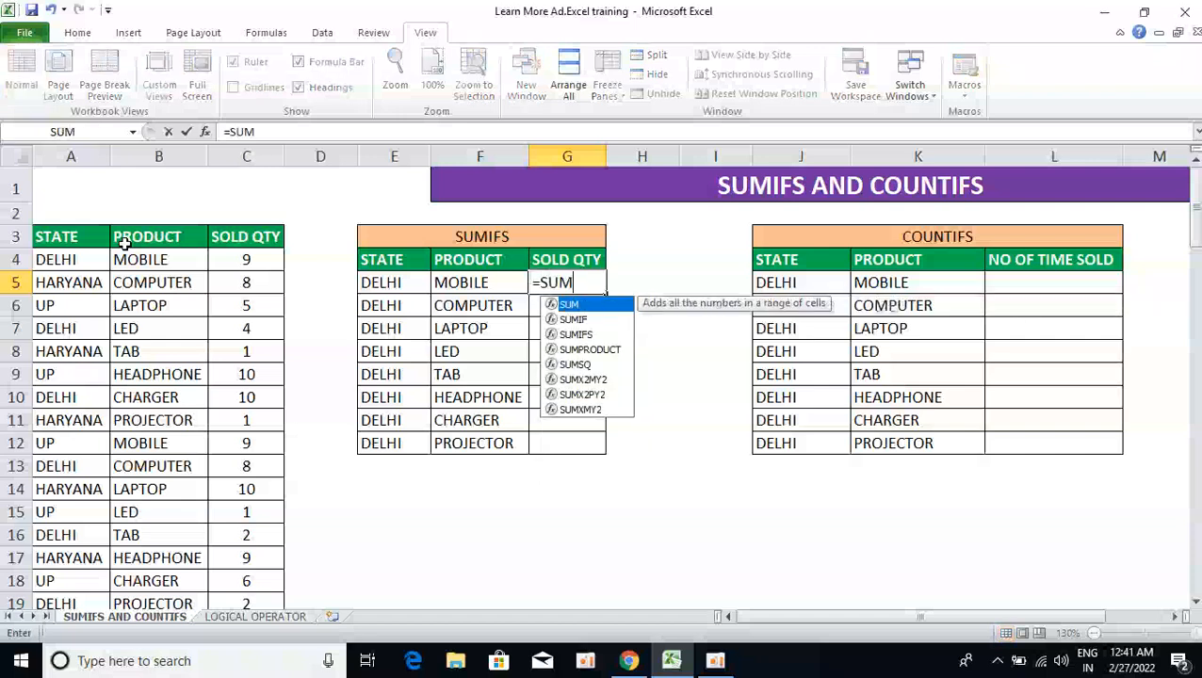
{"action": "type", "text": "IFS("}
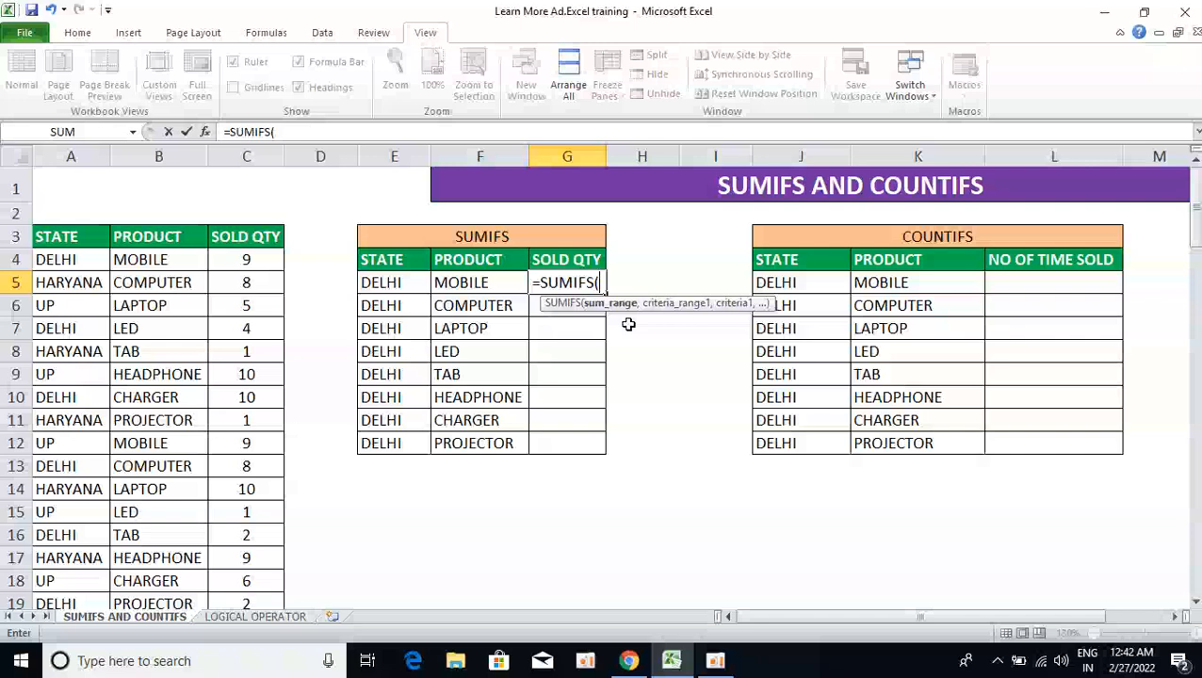
{"action": "key", "text": "Left"}
{"action": "key", "text": "Left"}
{"action": "key", "text": "Left"}
{"action": "key", "text": "Left"}
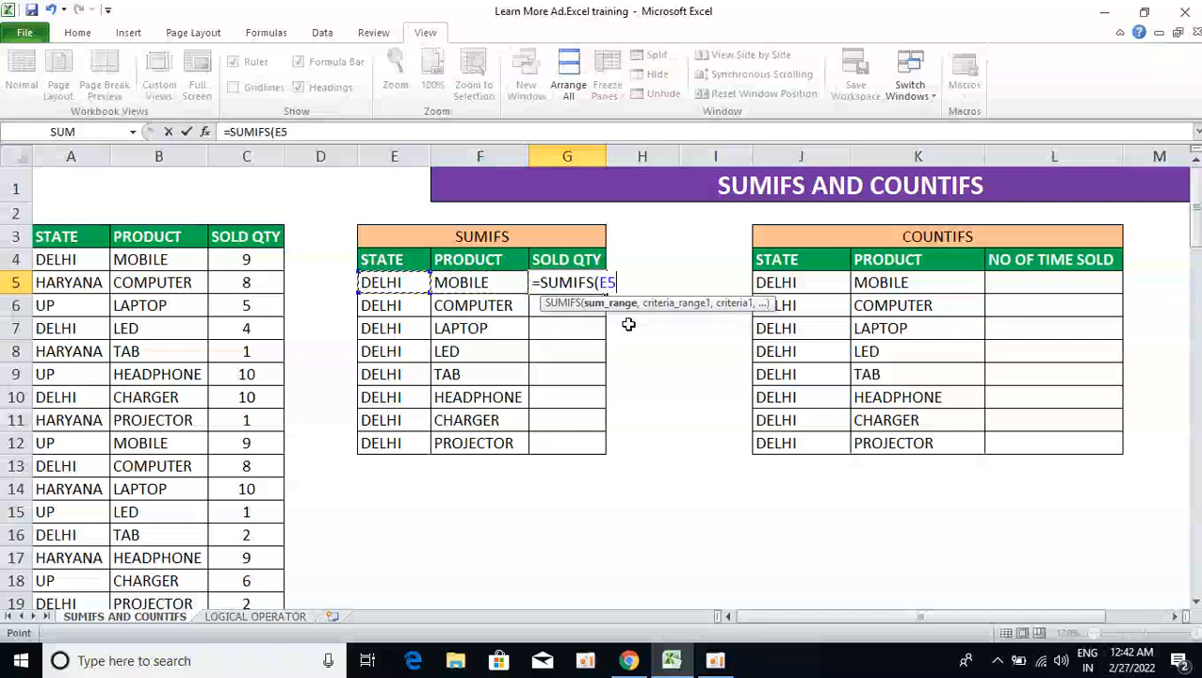
{"action": "key", "text": "Up"}
{"action": "key", "text": "Up"}
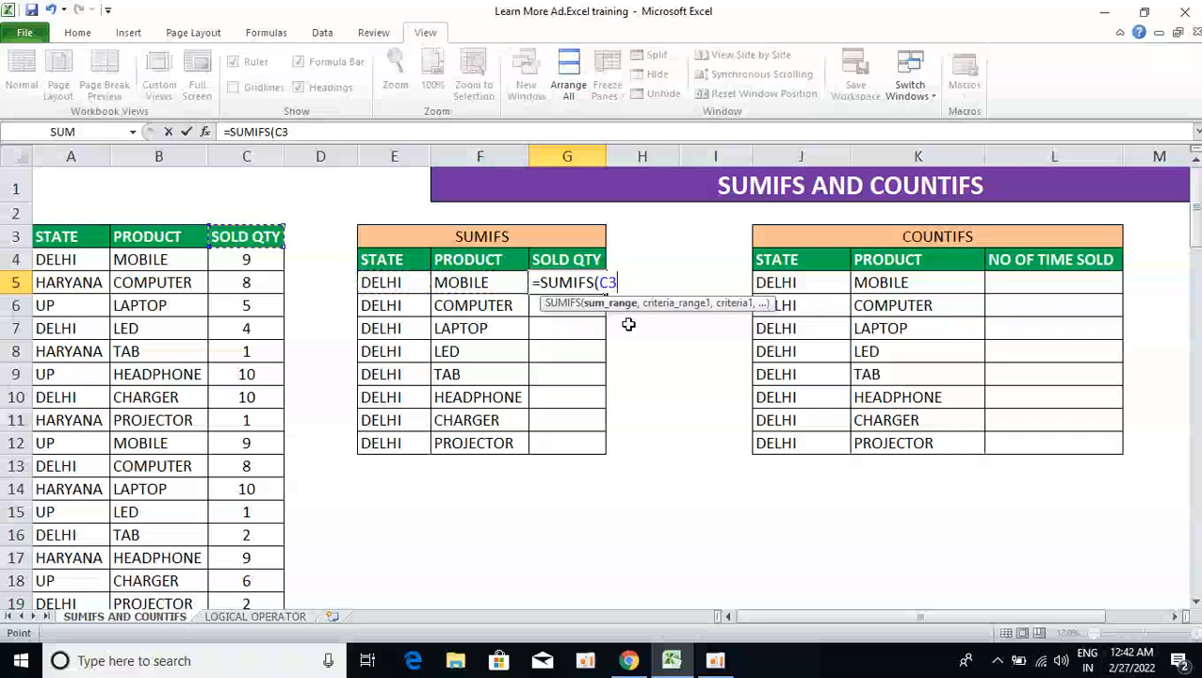
{"action": "key", "text": "ctrl+shift+Down"}
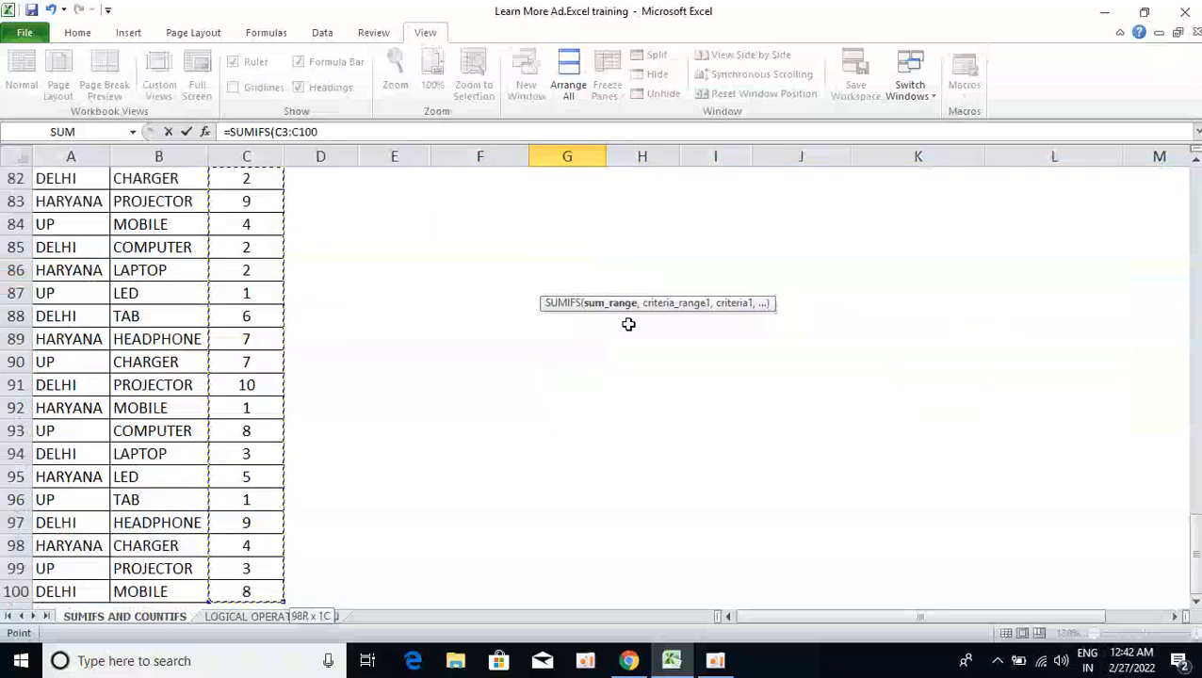
Add the STATE range A3:A100 with DELHI in E5 as the first criterion
{"action": "type", "text": ","}
{"action": "key", "text": "Left"}
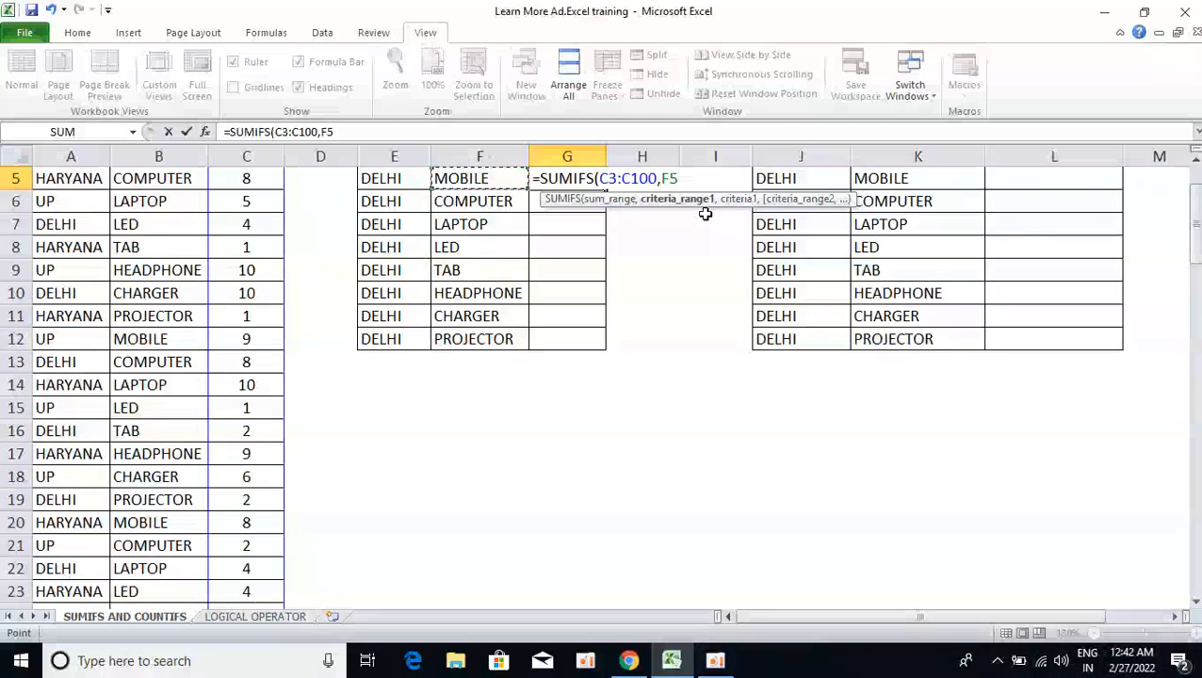
{"action": "key", "text": "Up"}
{"action": "key", "text": "Up"}
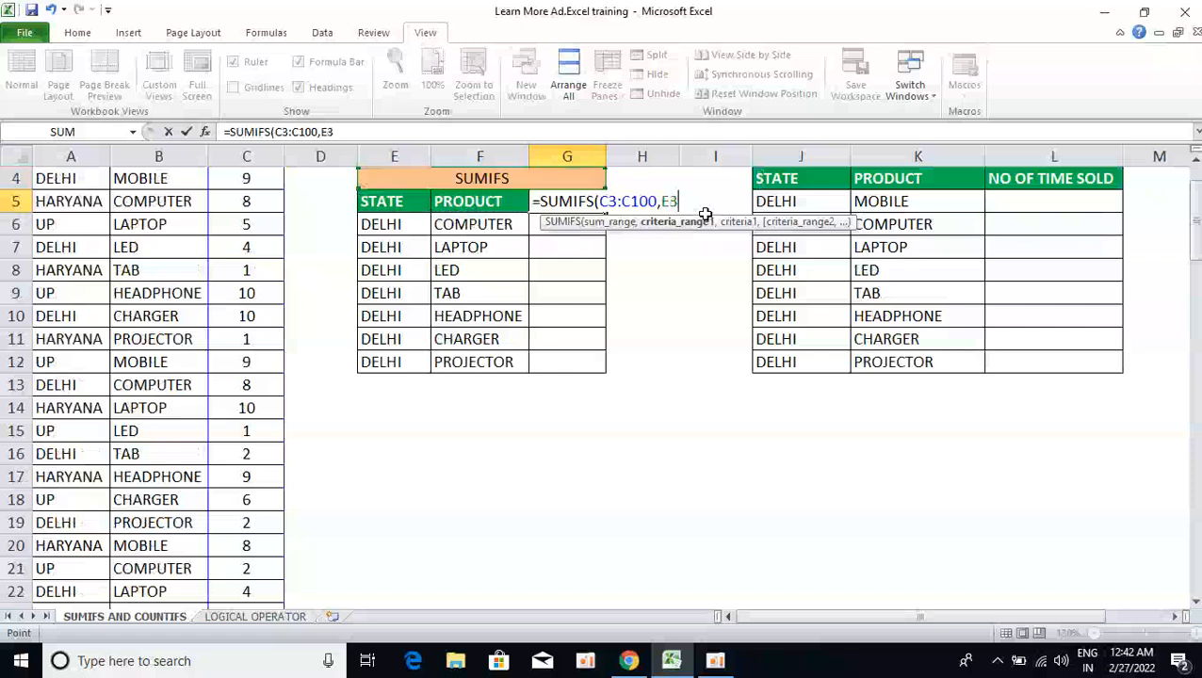
{"action": "key", "text": "Left"}
{"action": "key", "text": "Left"}
{"action": "key", "text": "Left"}
{"action": "key", "text": "Left"}
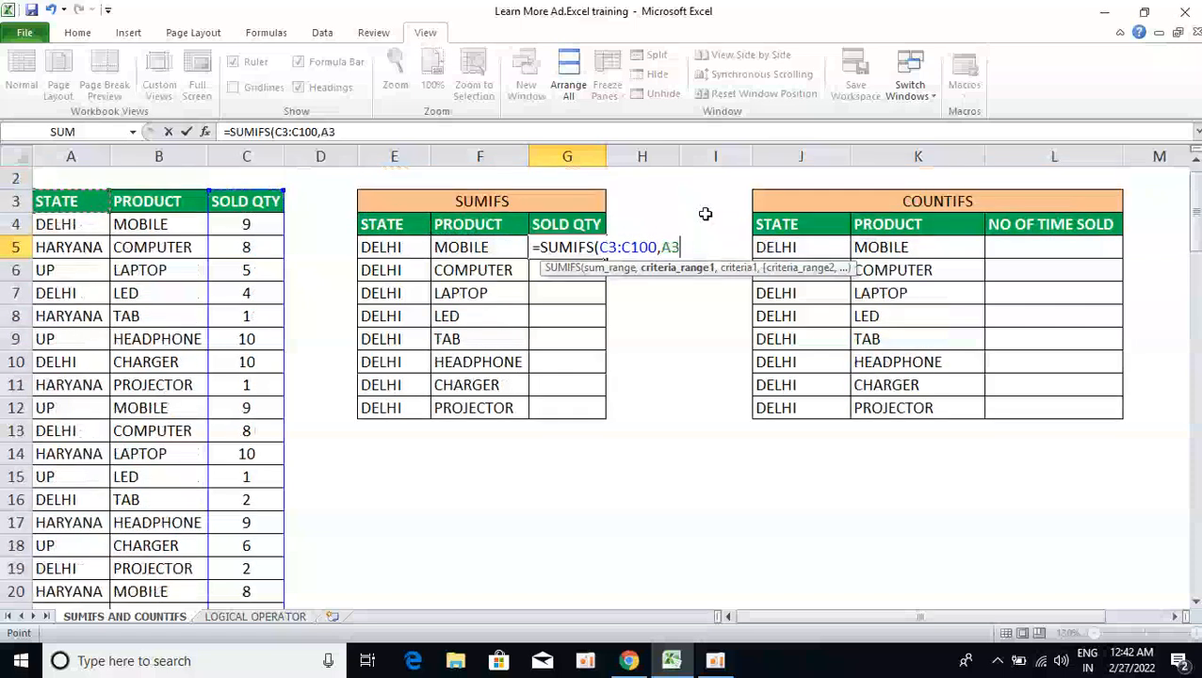
{"action": "key", "text": "ctrl+shift+Down"}
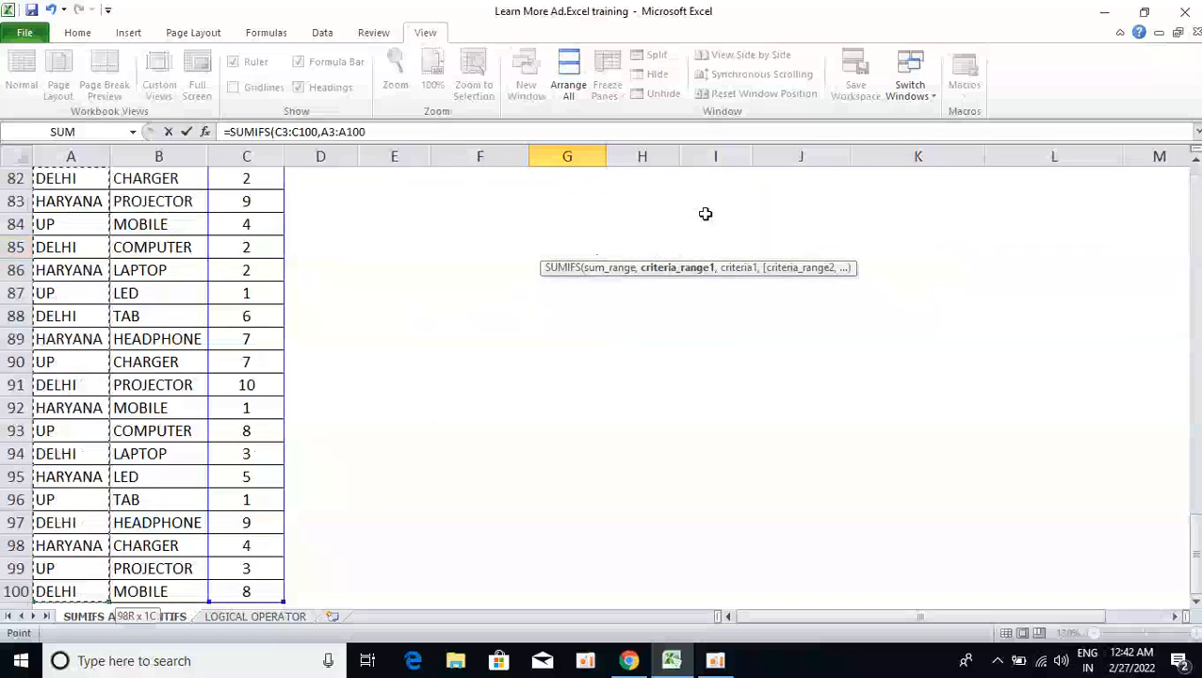
{"action": "type", "text": ","}
{"action": "key", "text": "Left"}
{"action": "key", "text": "Left"}
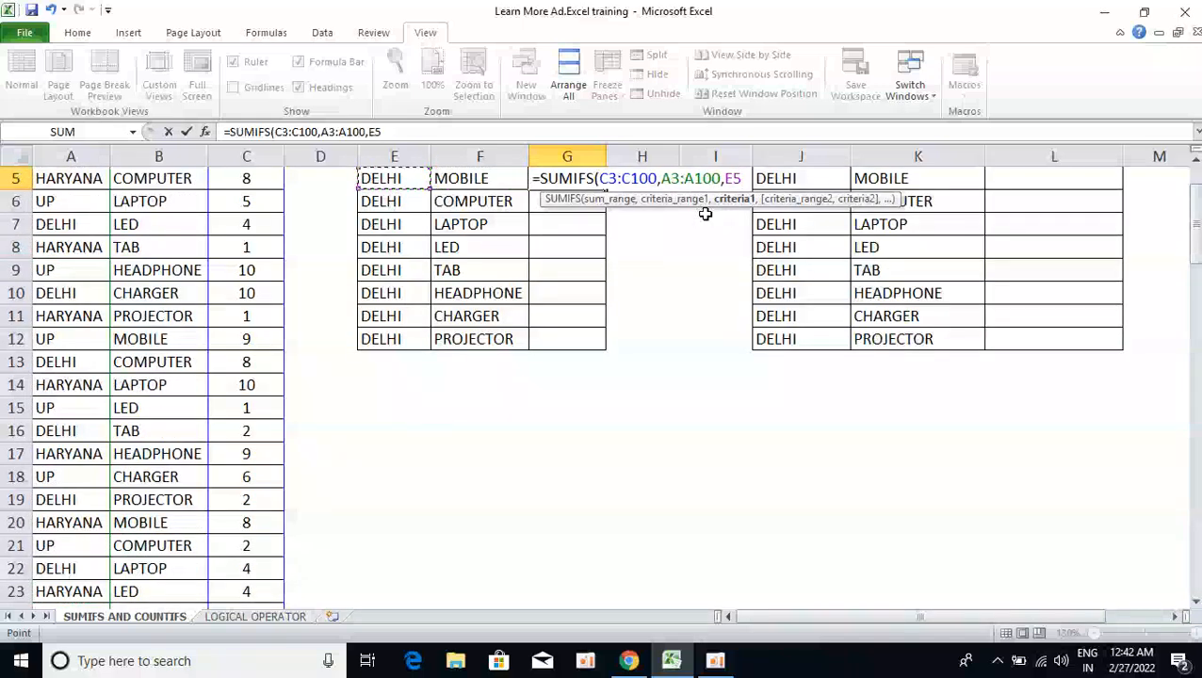
{"action": "type", "text": ","}
Add PRODUCT range B3:B100 with MOBILE in F5, and commit the formula to get 30
{"action": "key", "text": "Left"}
{"action": "key", "text": "Left"}
{"action": "key", "text": "Left"}
{"action": "key", "text": "Left"}
{"action": "key", "text": "Left"}
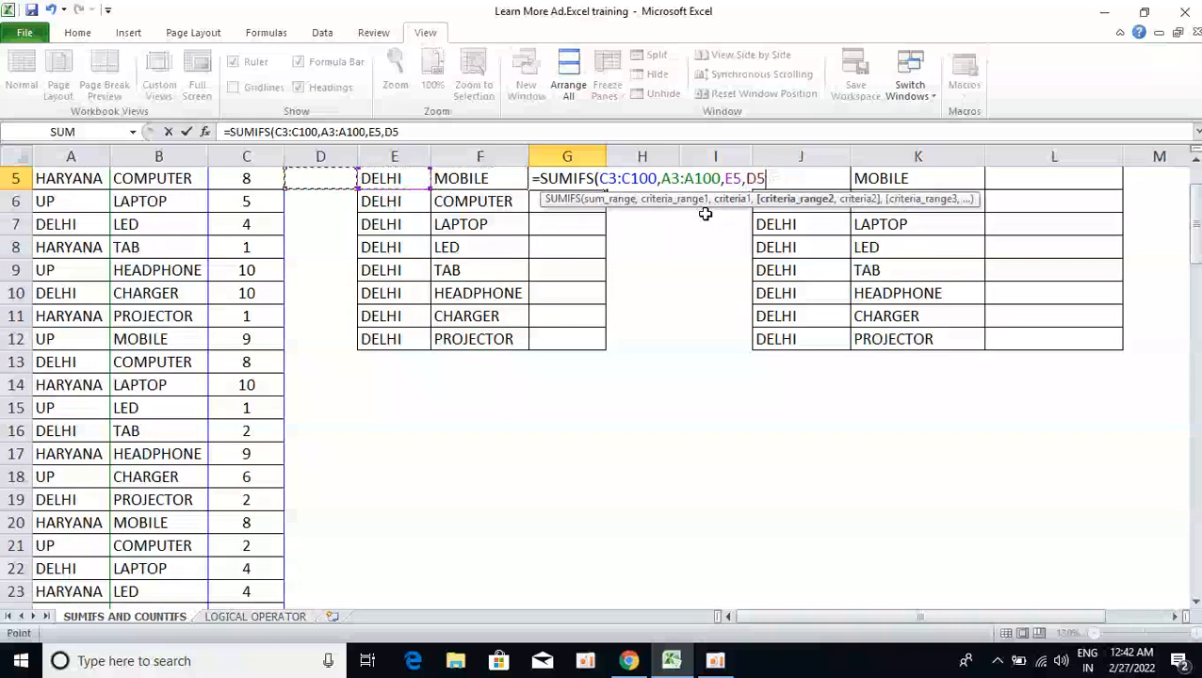
{"action": "key", "text": "Up"}
{"action": "key", "text": "Up"}
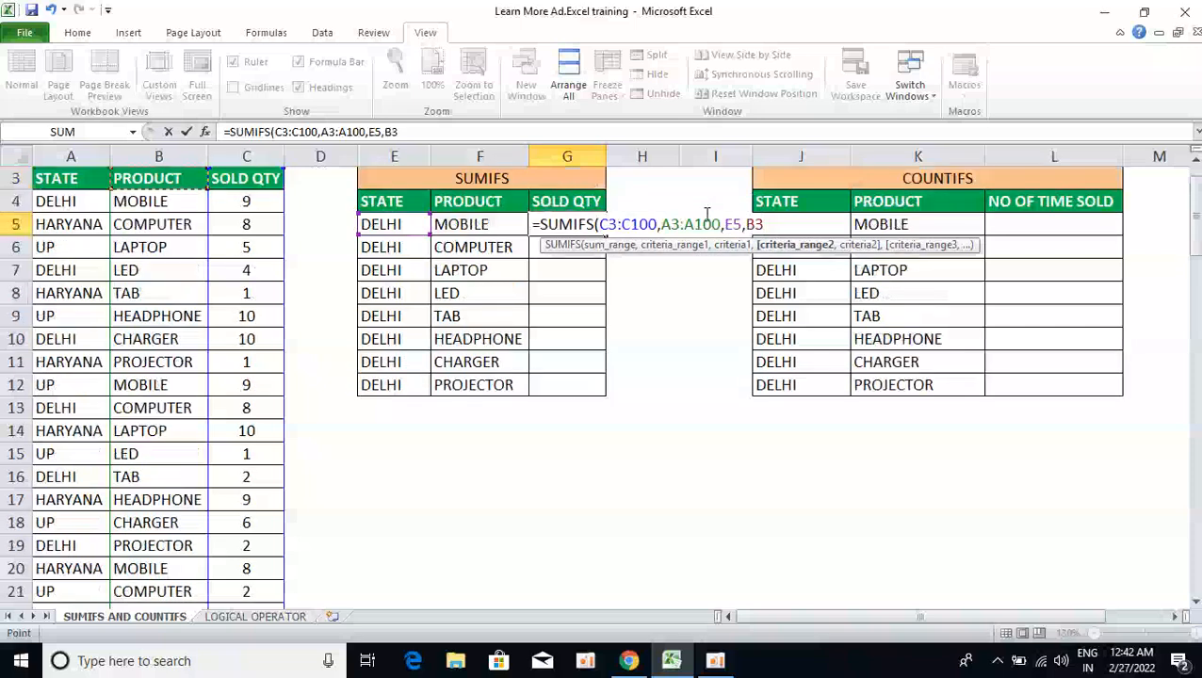
{"action": "key", "text": "ctrl+shift+Down"}
{"action": "type", "text": ","}
{"action": "key", "text": "Left"}
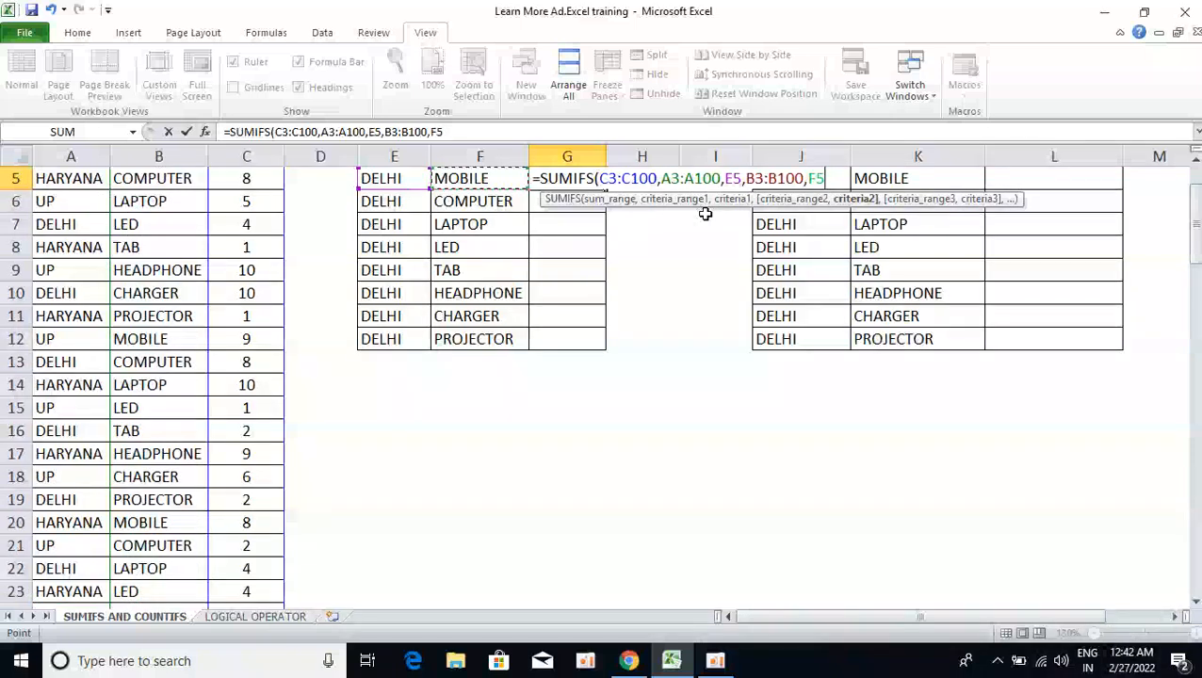
{"action": "type", "text": ")"}
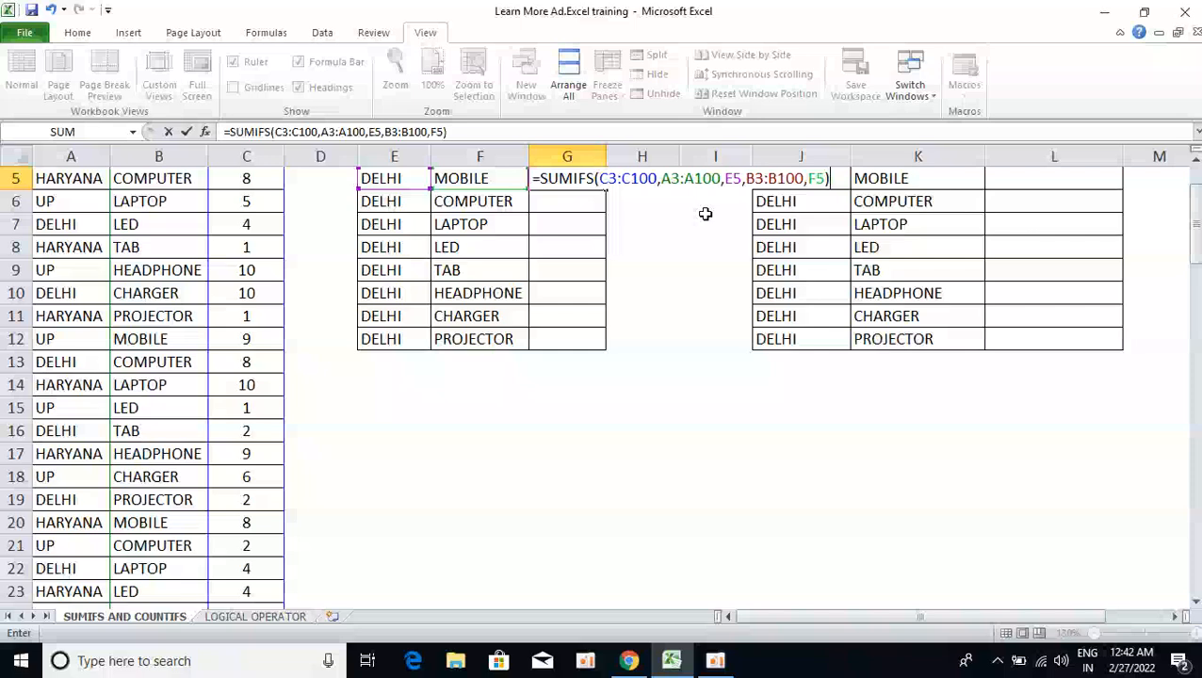
{"action": "key", "text": "Return"}
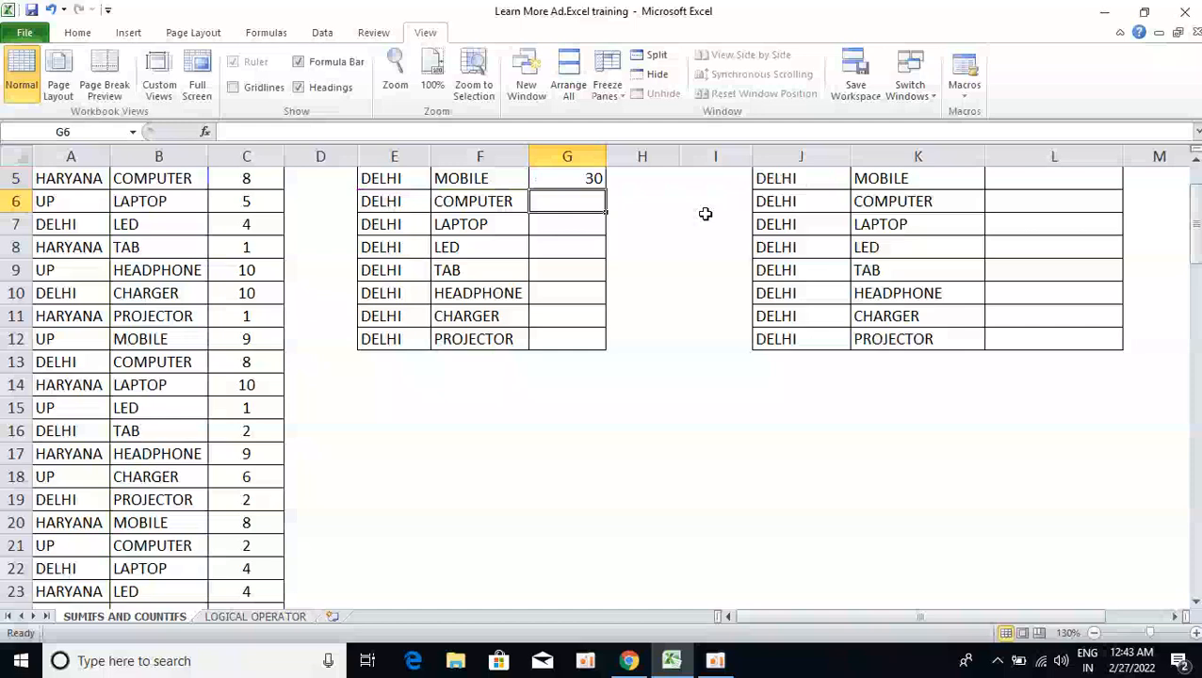
Add AutoFilter dropdowns to the STATE, PRODUCT and SOLD QTY headers from A3 with Ctrl+Shift+L
{"action": "key", "text": "Up"}
{"action": "key", "text": "Up"}
{"action": "key", "text": "Left"}
{"action": "key", "text": "Left"}
{"action": "key", "text": "Left"}
{"action": "key", "text": "Left"}
{"action": "key", "text": "Left"}
{"action": "key", "text": "Up"}
{"action": "key", "text": "Up"}
{"action": "key", "text": "Down"}
{"action": "key", "text": "Left"}
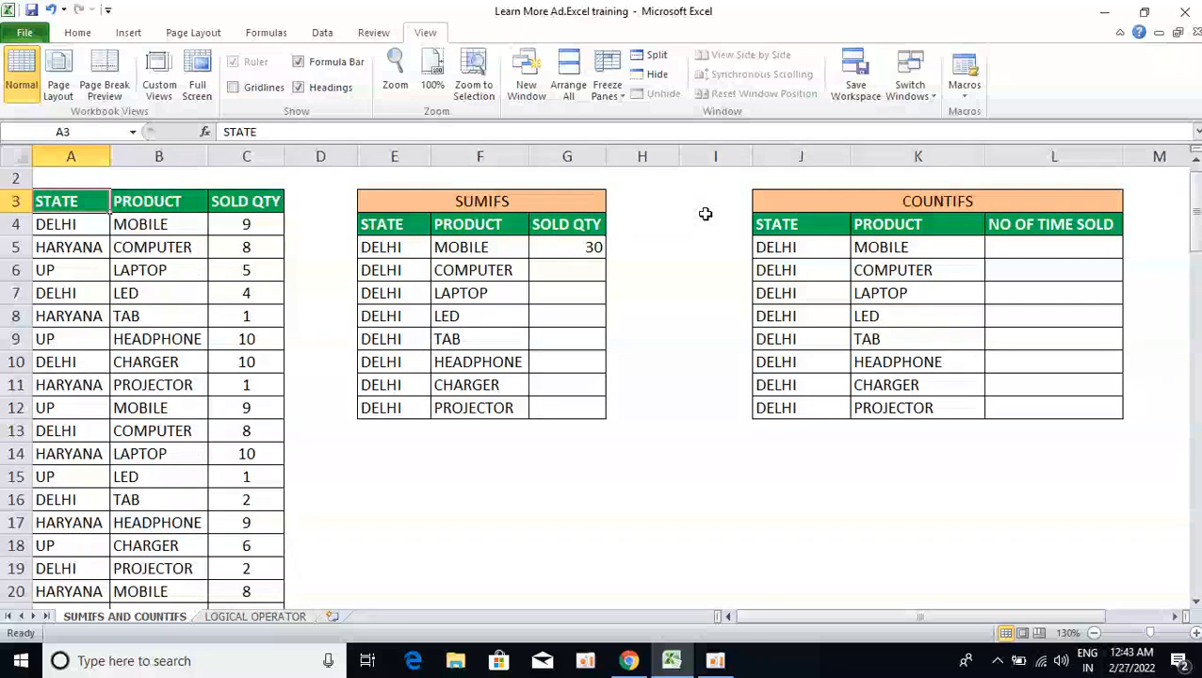
{"action": "key", "text": "ctrl+shift+l"}
{"action": "key", "text": "Right"}
{"action": "key", "text": "Left"}
{"action": "key", "text": "ctrl+shift+l"}
{"action": "key", "text": "ctrl+shift+l"}
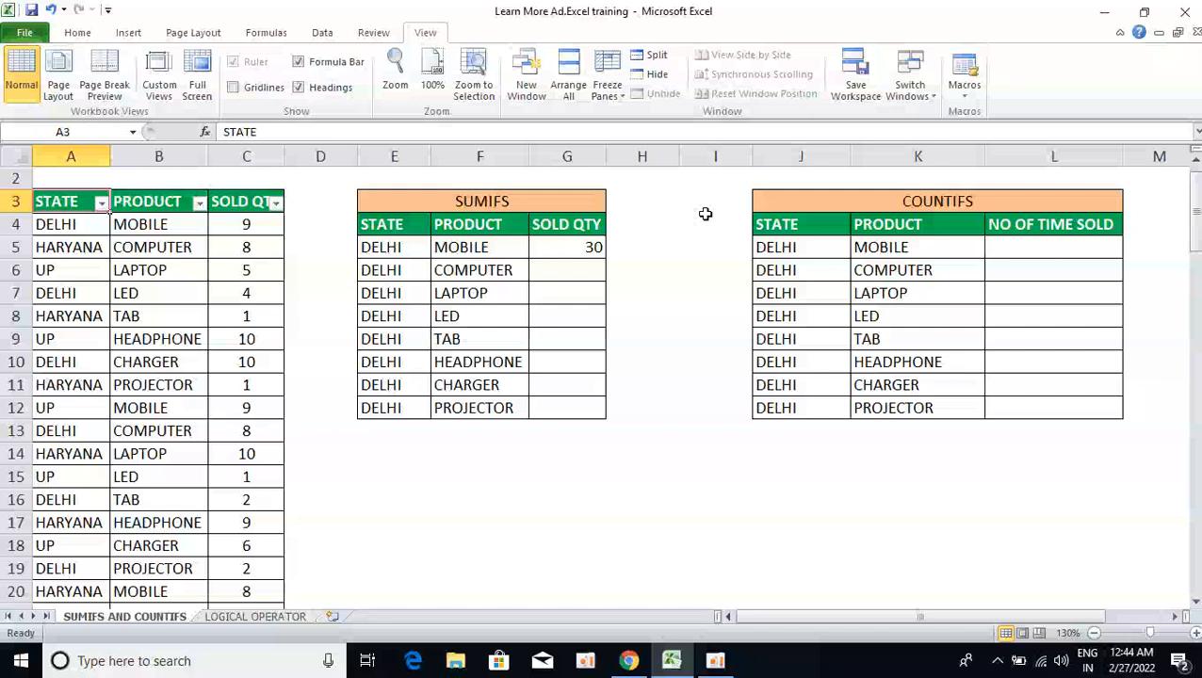
Filter PRODUCT to MOBILE only and select the visible SOLD QTY values to read their sum
{"action": "key", "text": "ctrl+Up"}
{"action": "key", "text": "Down"}
{"action": "key", "text": "Down"}
{"action": "key", "text": "Down"}
{"action": "key", "text": "Up"}
{"action": "key", "text": "Right"}
{"action": "key", "text": "Left"}
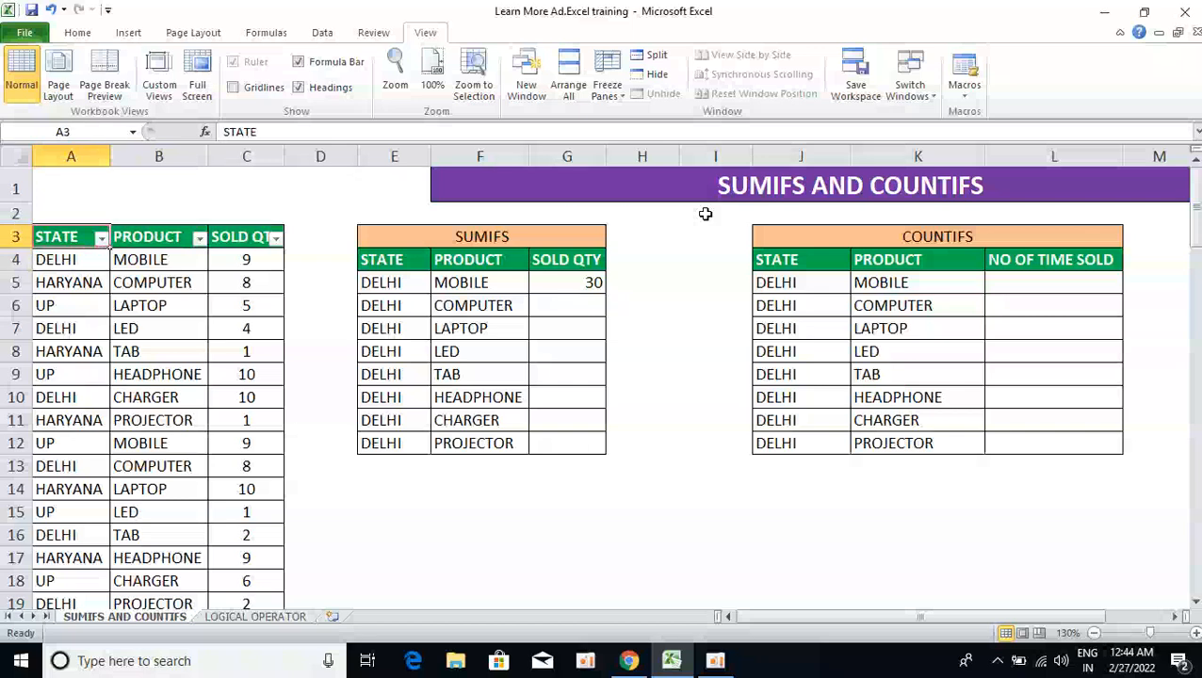
{"action": "key", "text": "Right"}
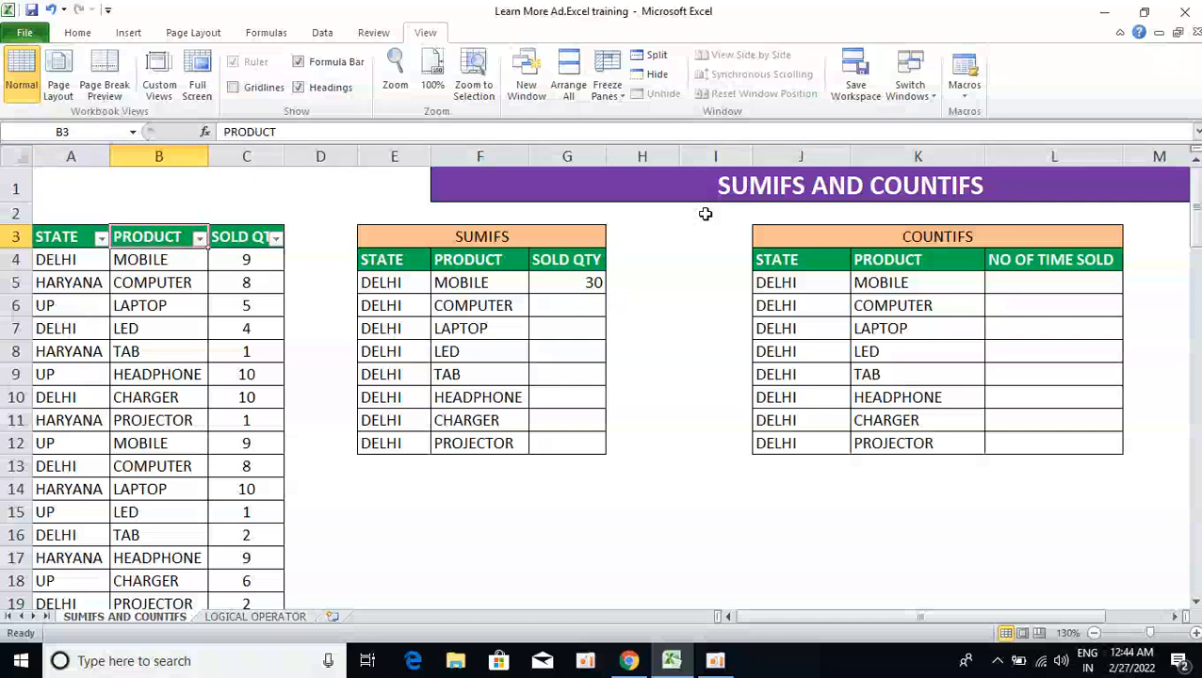
{"action": "key", "text": "Left"}
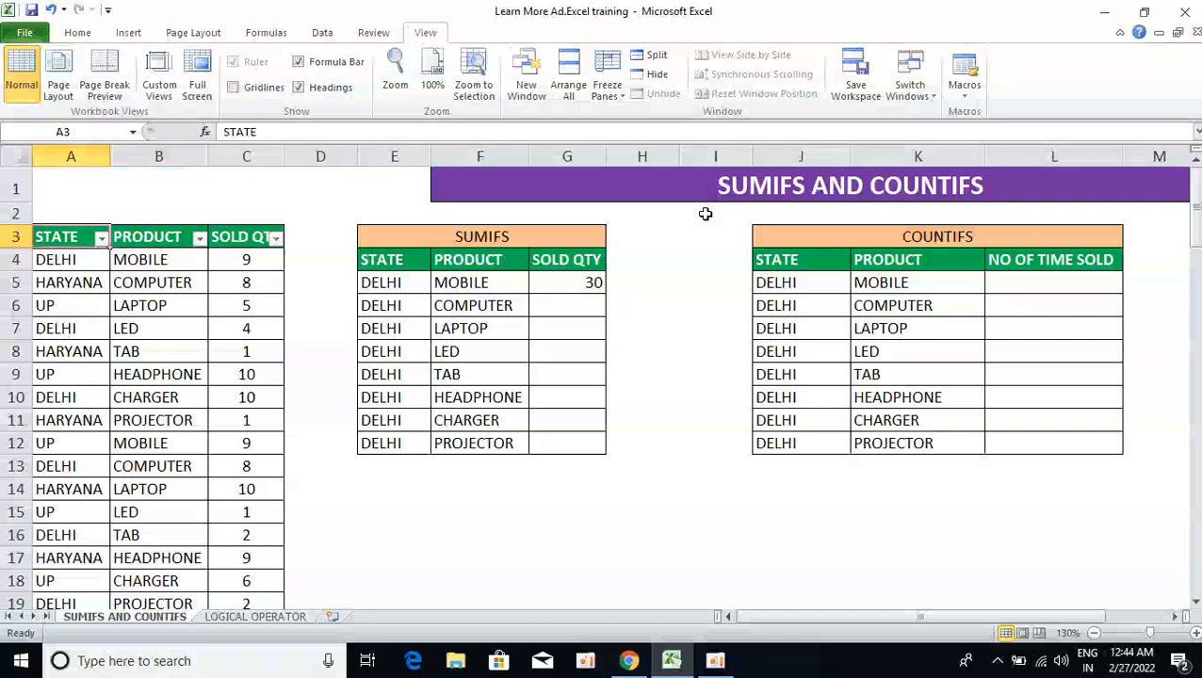
{"action": "key", "text": "Right"}
{"action": "key", "text": "alt+Down"}
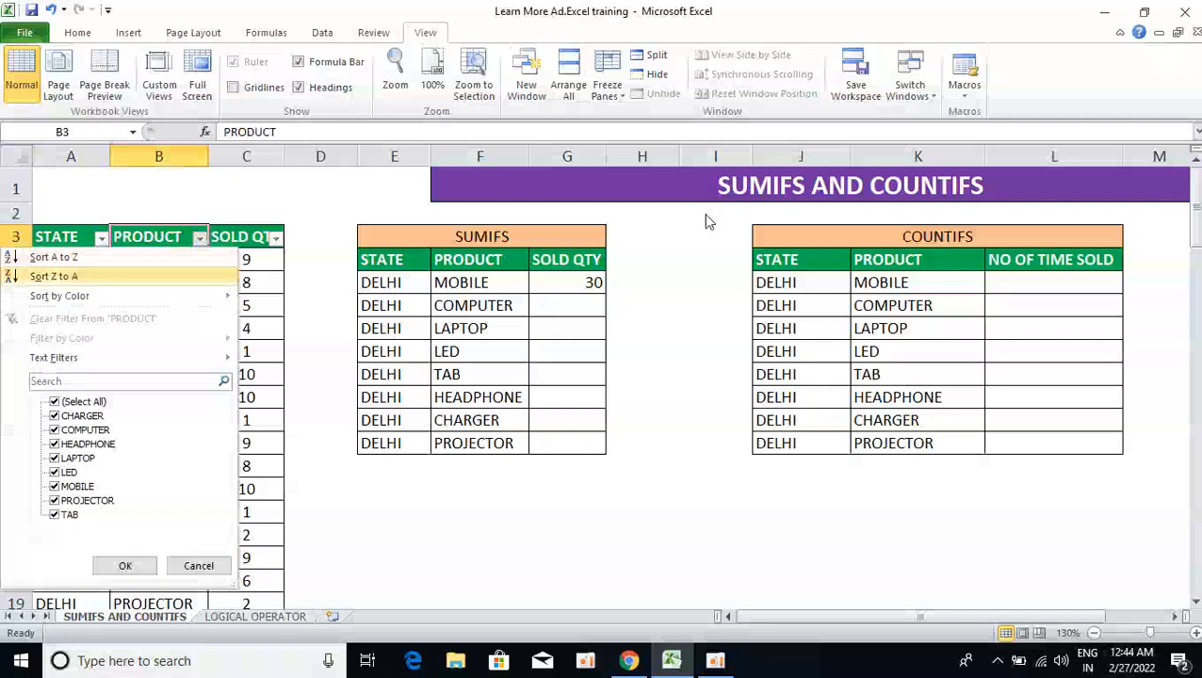
{"action": "key", "text": "space"}
{"action": "key", "text": "Down"}
{"action": "key", "text": "Down"}
{"action": "key", "text": "Down"}
{"action": "key", "text": "Down"}
{"action": "key", "text": "Down"}
{"action": "key", "text": "Down"}
{"action": "key", "text": "space"}
{"action": "key", "text": "Return"}
{"action": "key", "text": "Down"}
{"action": "key", "text": "Right"}
{"action": "key", "text": "ctrl+shift+Down"}
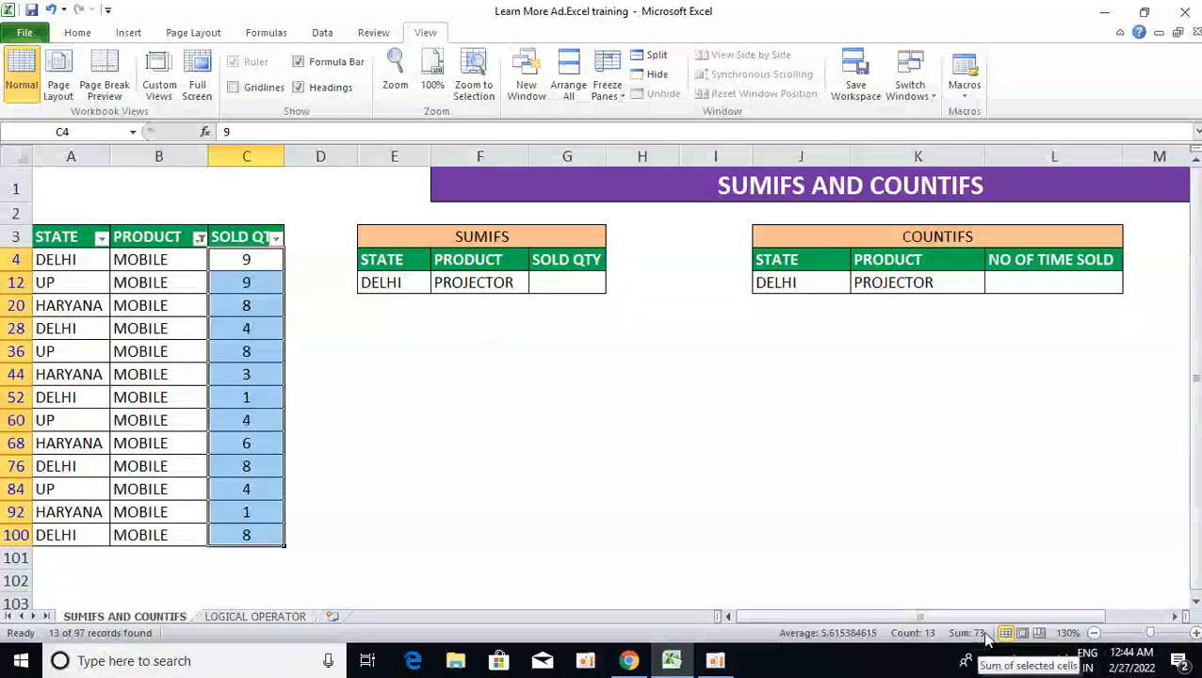
Filter STATE to DELHI and select the visible quantities to check the total
{"action": "key", "text": "Up"}
{"action": "key", "text": "Left"}
{"action": "key", "text": "Left"}
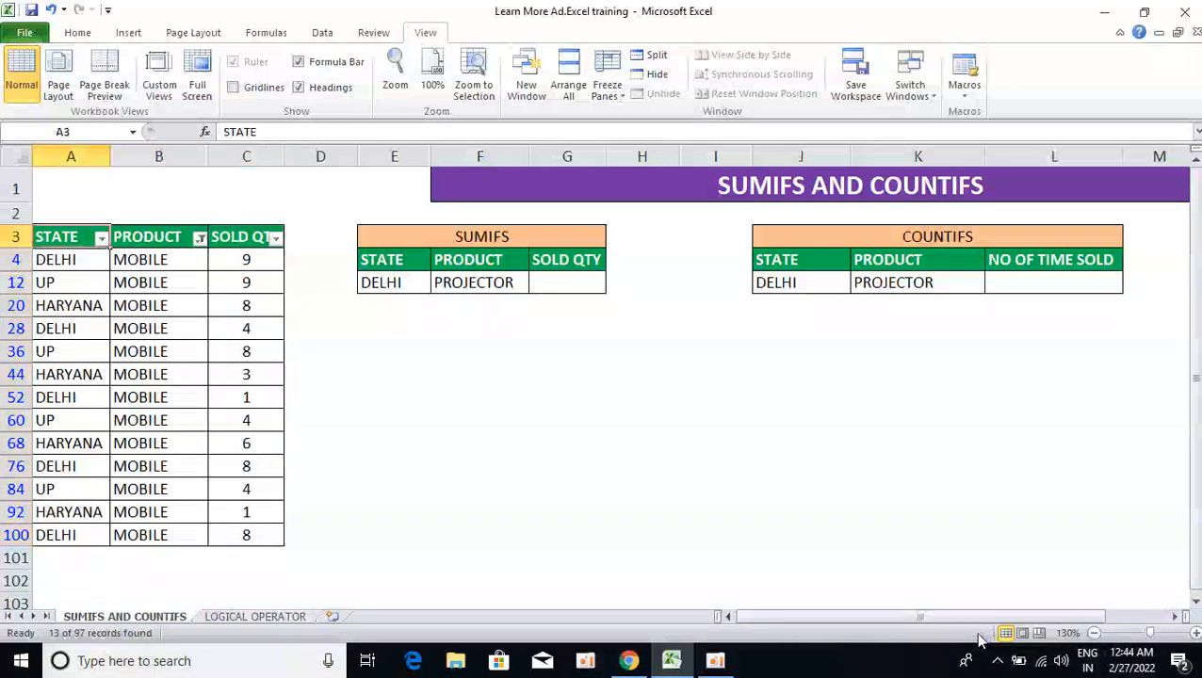
{"action": "key", "text": "alt+Down"}
{"action": "key", "text": "Down"}
{"action": "key", "text": "Down"}
{"action": "key", "text": "Down"}
{"action": "key", "text": "Down"}
{"action": "key", "text": "Down"}
{"action": "key", "text": "space"}
{"action": "key", "text": "Down"}
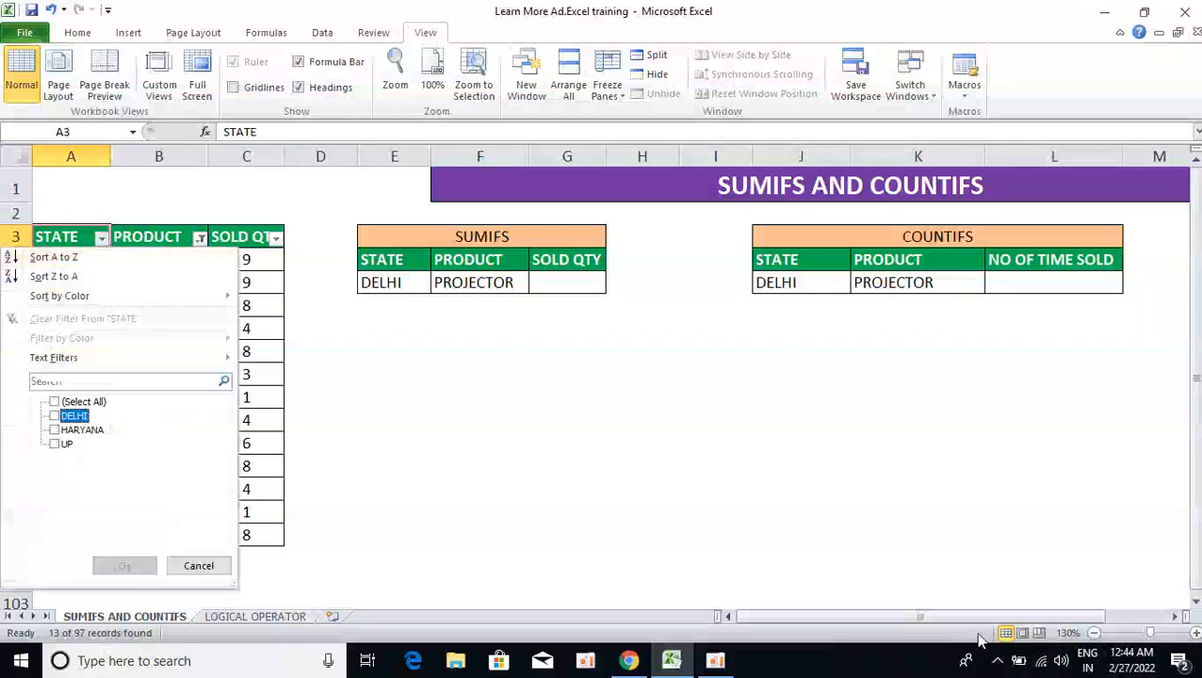
{"action": "key", "text": "space"}
{"action": "key", "text": "Return"}
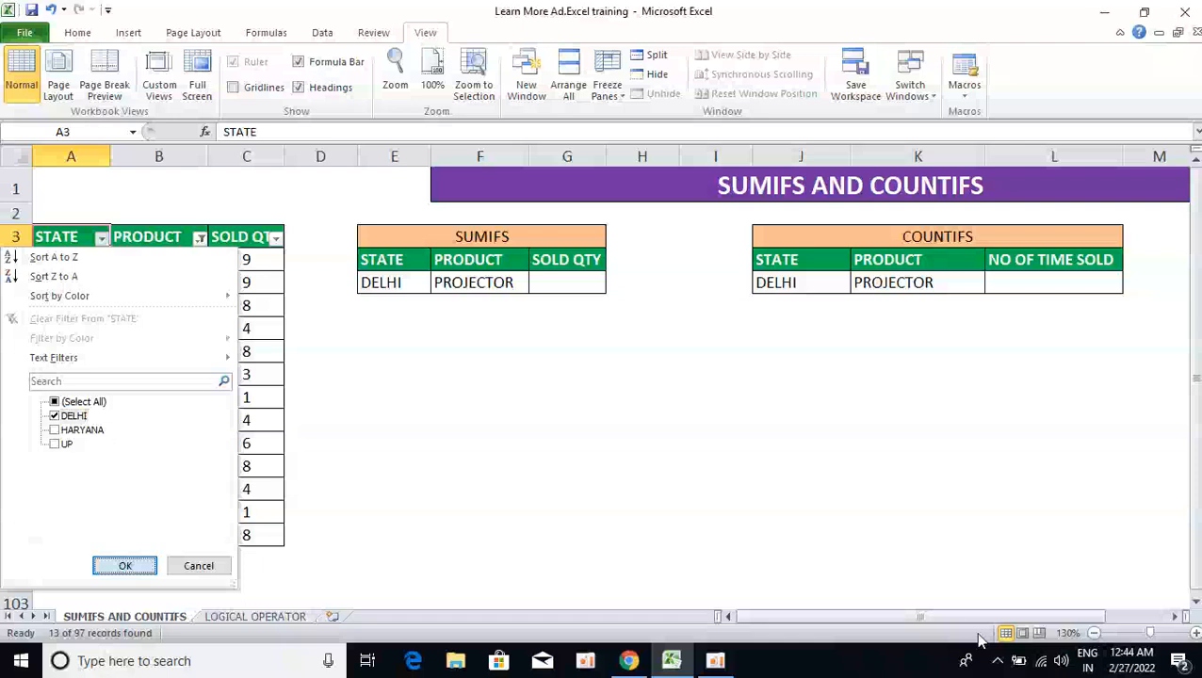
{"action": "key", "text": "Down"}
{"action": "key", "text": "Right"}
{"action": "key", "text": "Right"}
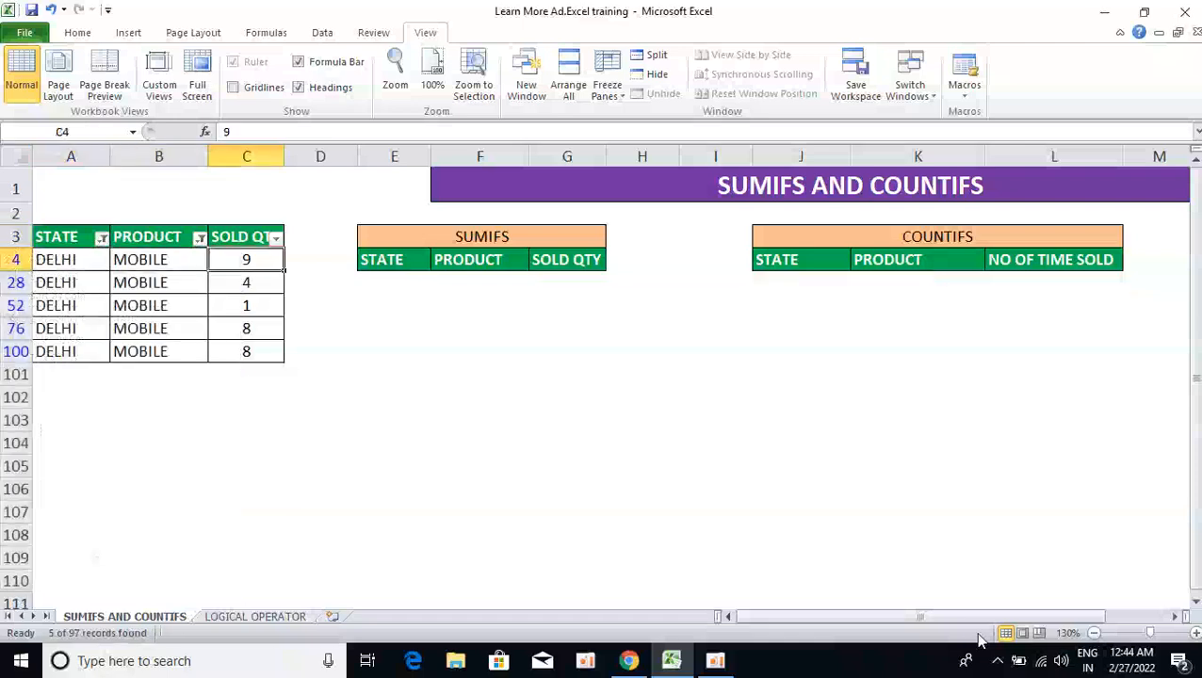
{"action": "key", "text": "ctrl+shift+Down"}
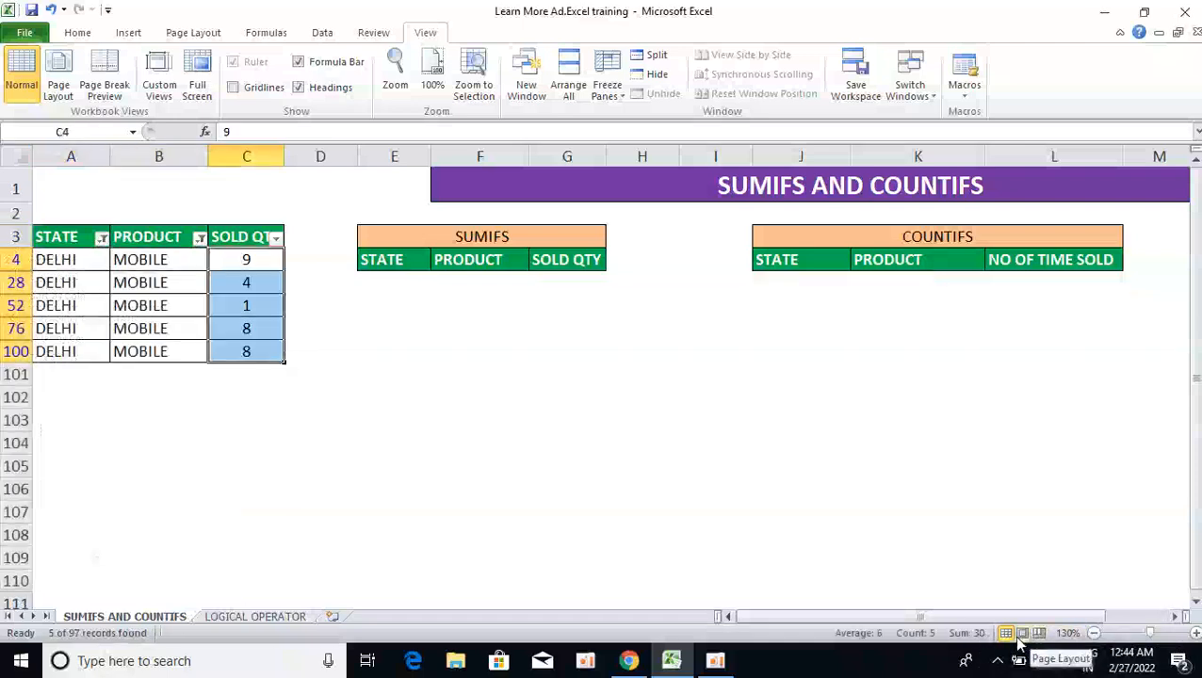
Switch the STATE filter to HARYANA, check its quantities, then remove filtering
{"action": "key", "text": "Up"}
{"action": "key", "text": "Left"}
{"action": "key", "text": "Left"}
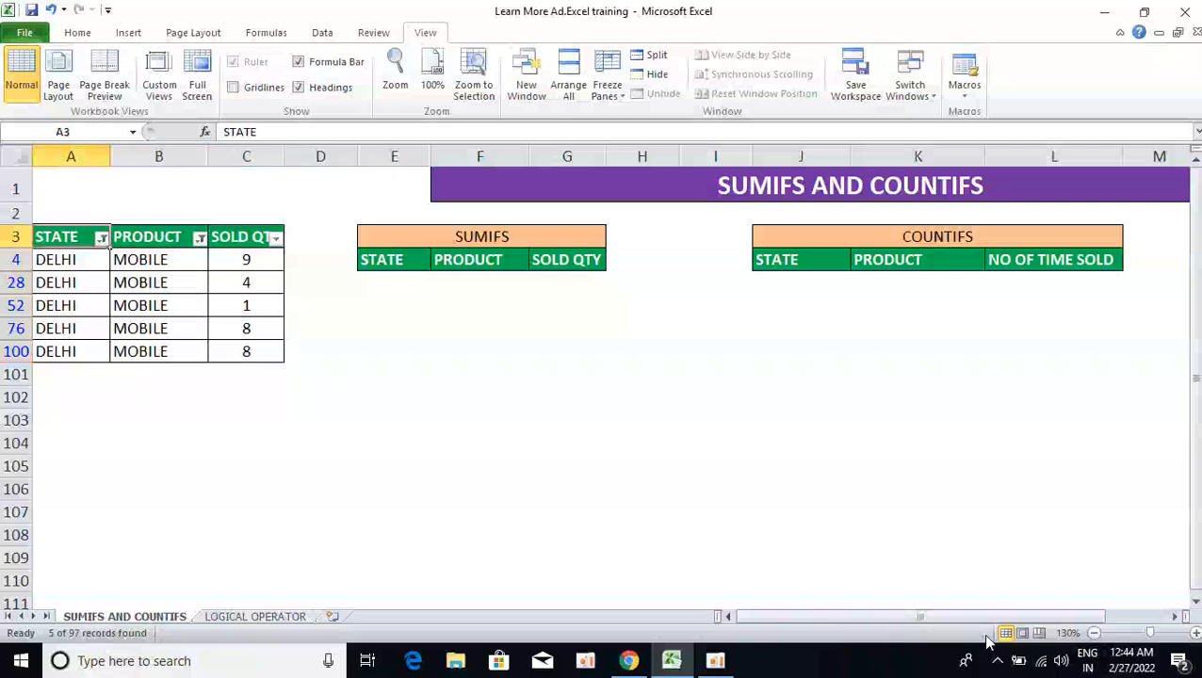
{"action": "key", "text": "alt+Down"}
{"action": "key", "text": "Down"}
{"action": "key", "text": "Down"}
{"action": "key", "text": "Down"}
{"action": "key", "text": "Down"}
{"action": "key", "text": "Down"}
{"action": "key", "text": "Down"}
{"action": "key", "text": "Down"}
{"action": "key", "text": "Down"}
{"action": "key", "text": "space"}
{"action": "key", "text": "Down"}
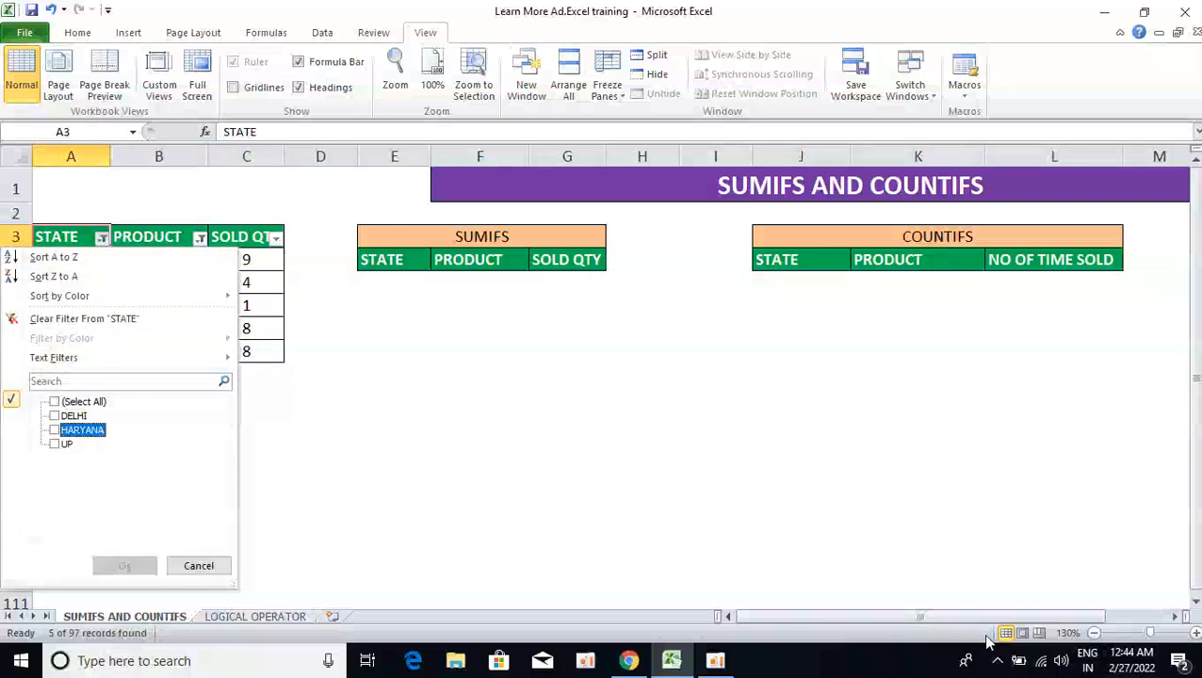
{"action": "key", "text": "space"}
{"action": "key", "text": "Return"}
{"action": "key", "text": "Right"}
{"action": "key", "text": "ctrl+shift+Down"}
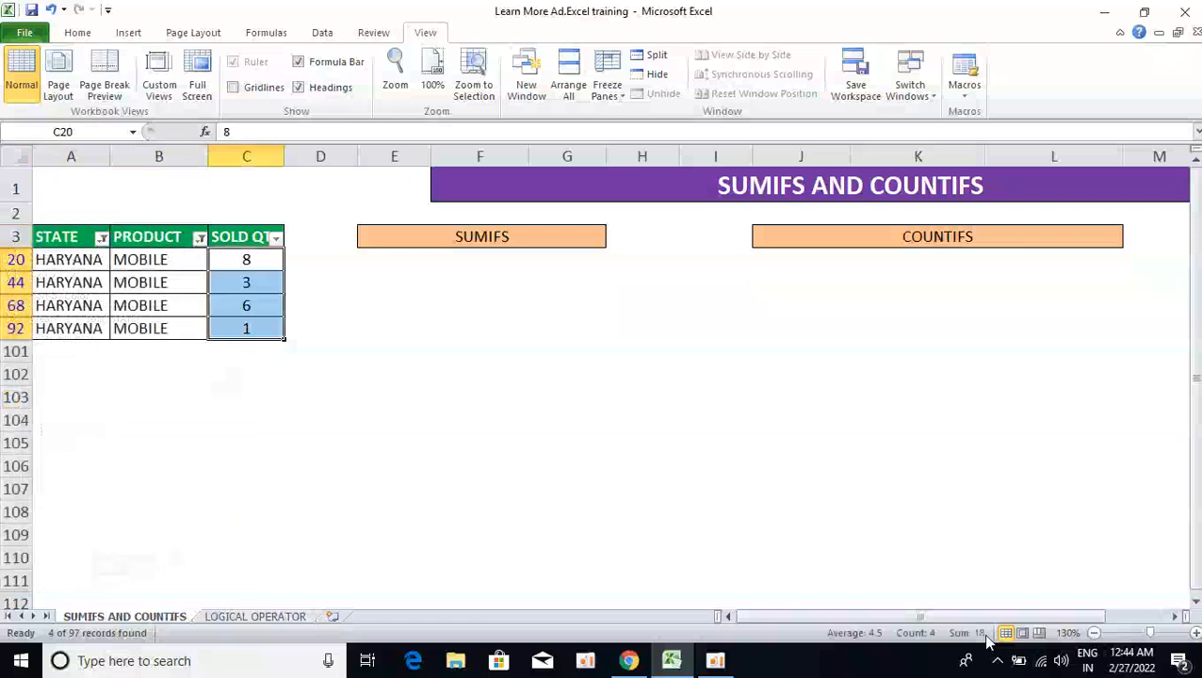
{"action": "key", "text": "ctrl+shift+l"}
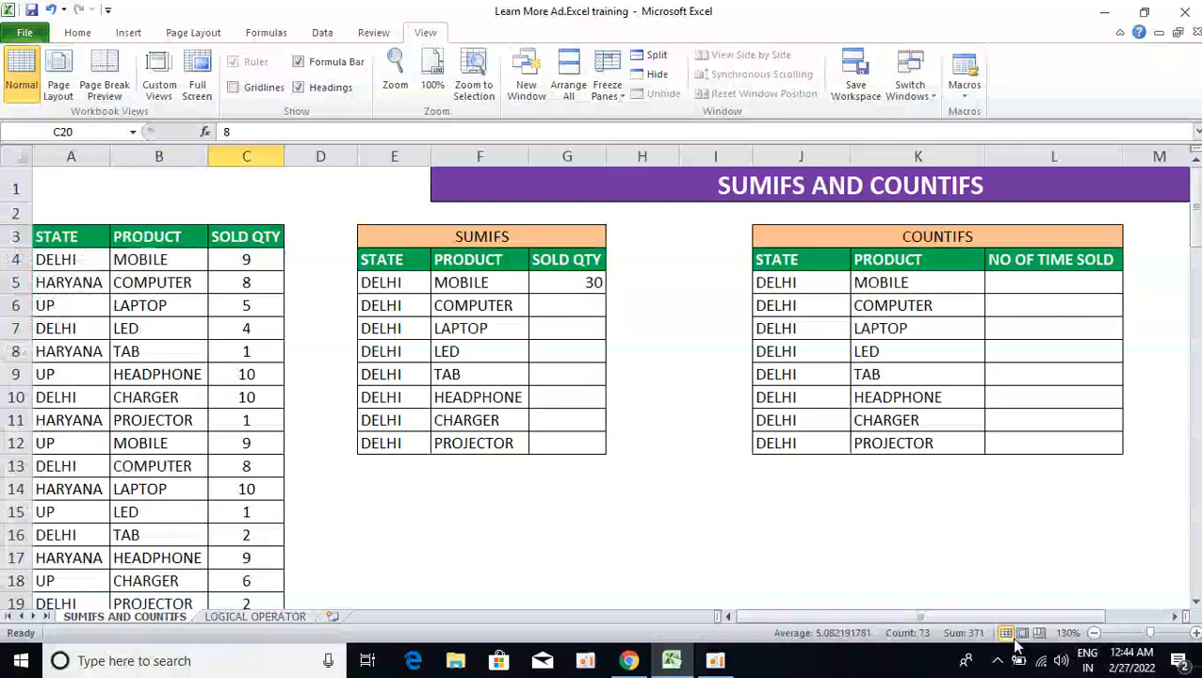
Test the SUMIFS table by entering HARYANA in E5, then undo to restore DELHI
{"action": "key", "text": "Down"}
{"action": "key", "text": "ctrl+Up"}
{"action": "key", "text": "Up"}
{"action": "key", "text": "Down"}
{"action": "key", "text": "Down"}
{"action": "key", "text": "Right"}
{"action": "key", "text": "Right"}
{"action": "key", "text": "Down"}
{"action": "type", "text": "H"}
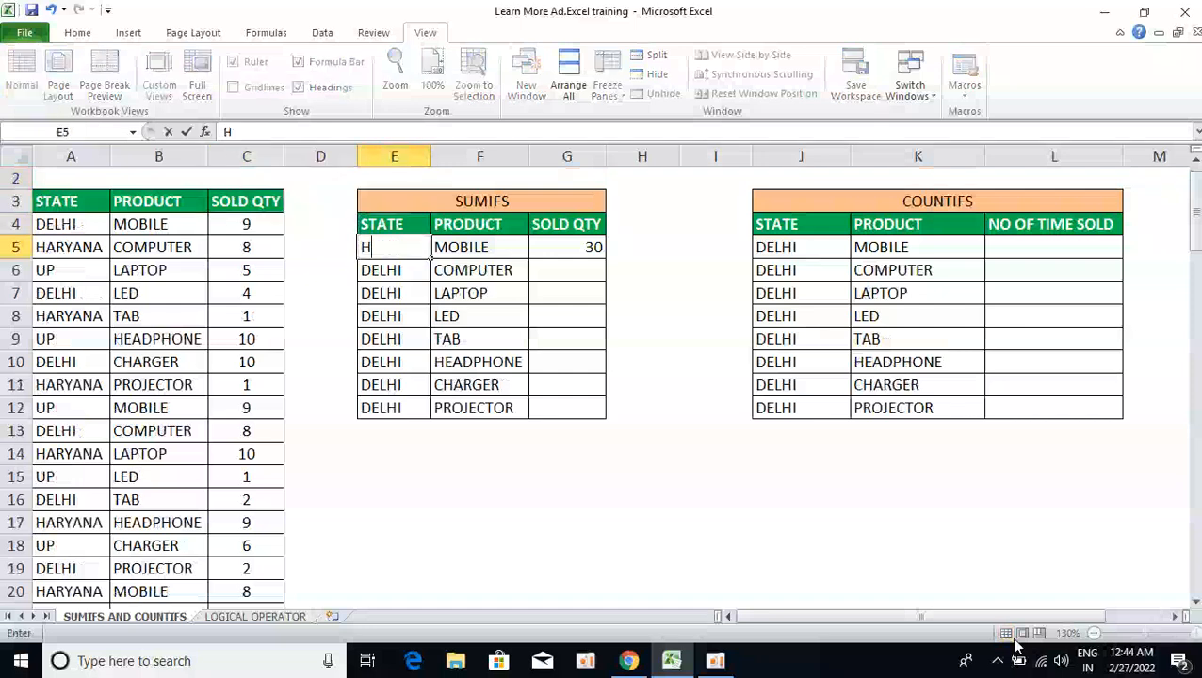
{"action": "type", "text": "ARYANA"}
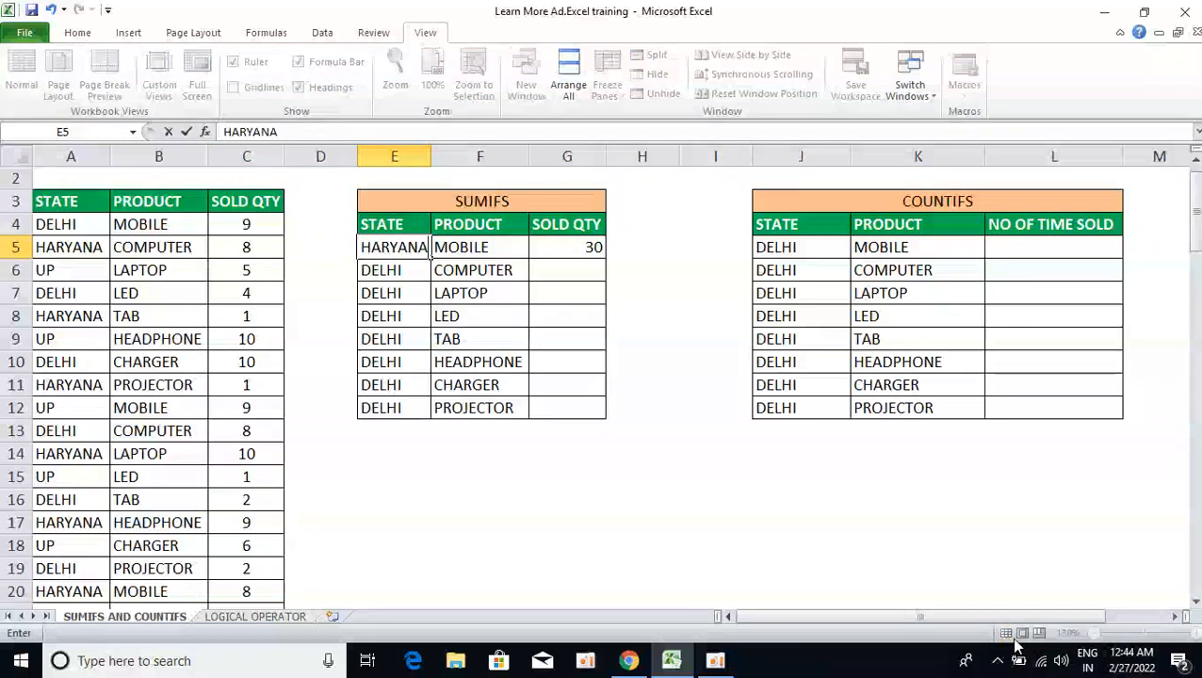
{"action": "key", "text": "Return"}
{"action": "key", "text": "Up"}
{"action": "key", "text": "Right"}
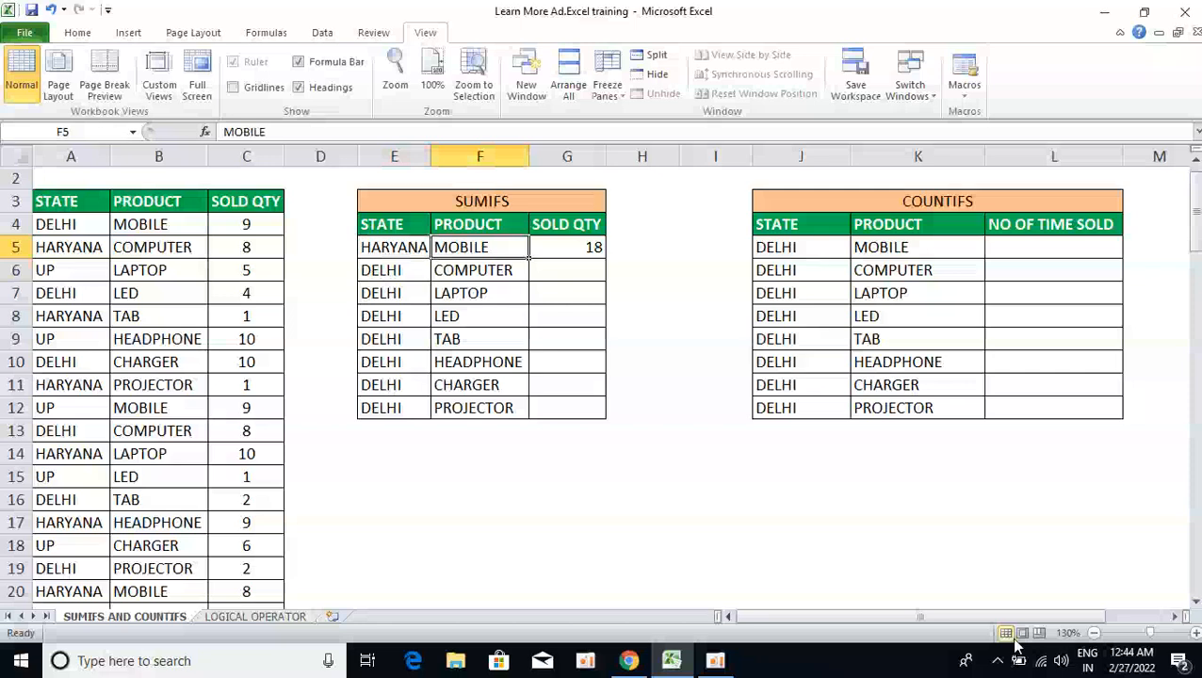
{"action": "key", "text": "ctrl+z"}
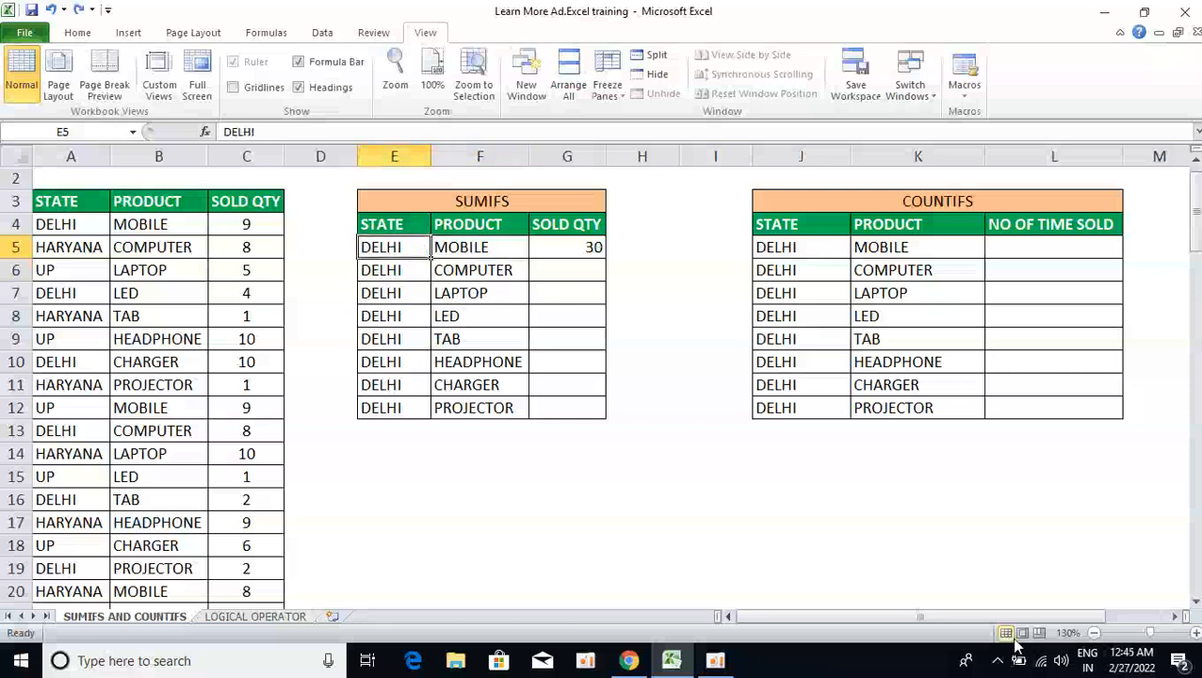
Fill the SUMIFS formula down G5:G12 and center-align the SOLD QTY totals
{"action": "key", "text": "ctrl+Down"}
{"action": "key", "text": "Right"}
{"action": "key", "text": "Right"}
{"action": "key", "text": "ctrl+shift+Up"}
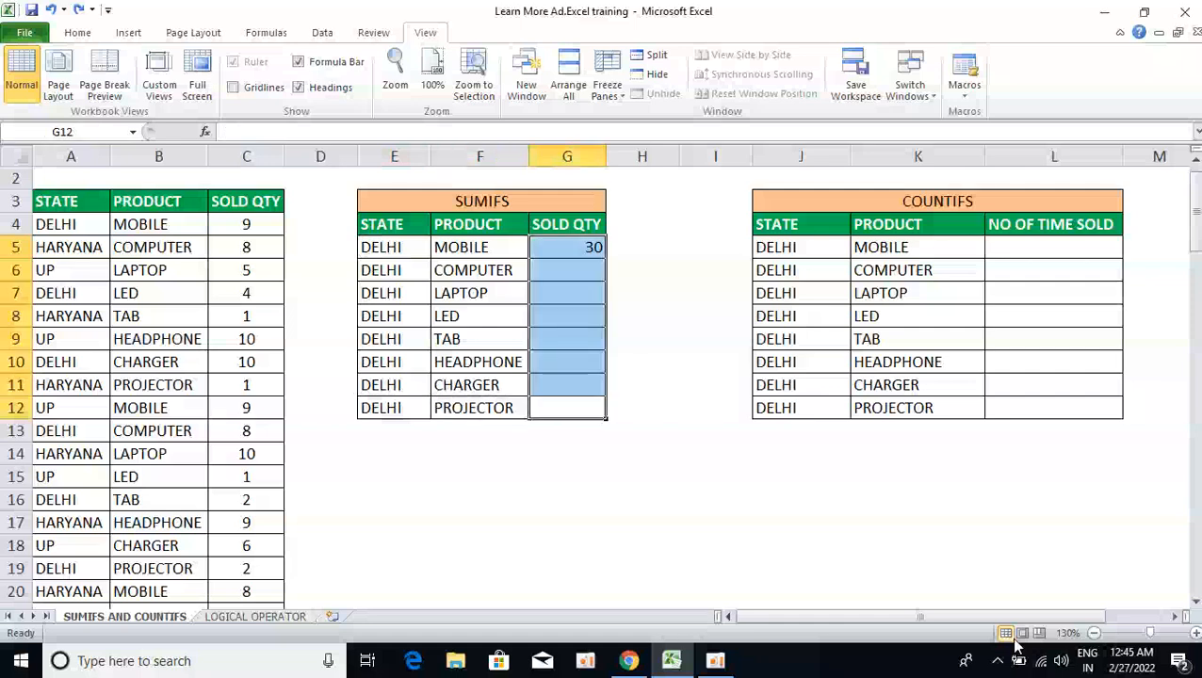
{"action": "key", "text": "ctrl+d"}
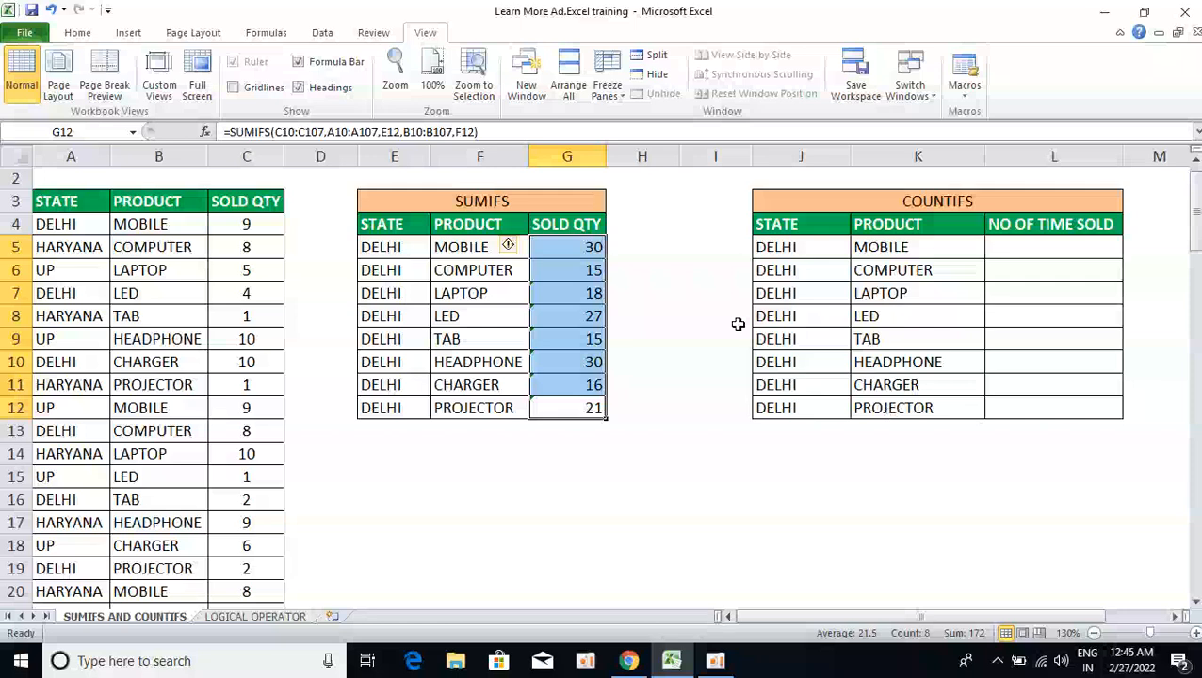
{"action": "key", "text": "alt+h"}
{"action": "key", "text": "a"}
{"action": "key", "text": "c"}
{"action": "key", "text": "Return"}
{"action": "key", "text": "Right"}
{"action": "key", "text": "Right"}
{"action": "key", "text": "Right"}
{"action": "key", "text": "Up"}
{"action": "key", "text": "Up"}
{"action": "key", "text": "Up"}
{"action": "key", "text": "Down"}
{"action": "key", "text": "Down"}
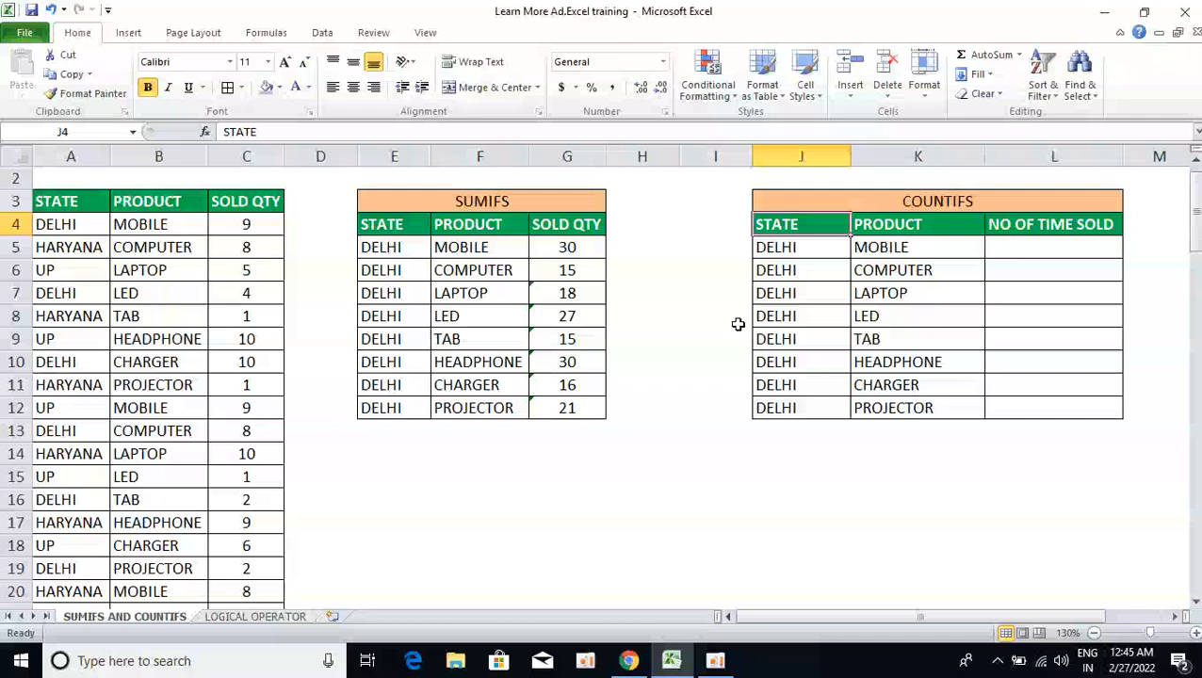
Start a COUNTIFS formula in L5 with STATE range A3:A100 and J5 as the state criterion
{"action": "key", "text": "Right"}
{"action": "key", "text": "Right"}
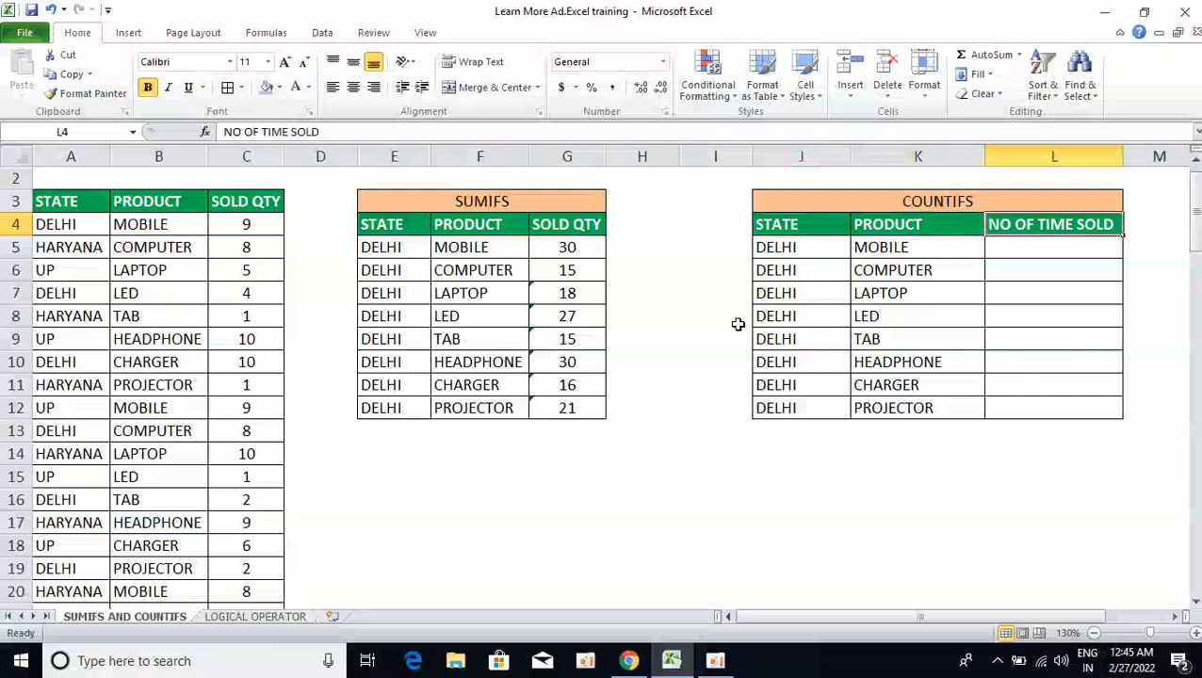
{"action": "key", "text": "Down"}
{"action": "type", "text": "=COUNTIFS("}
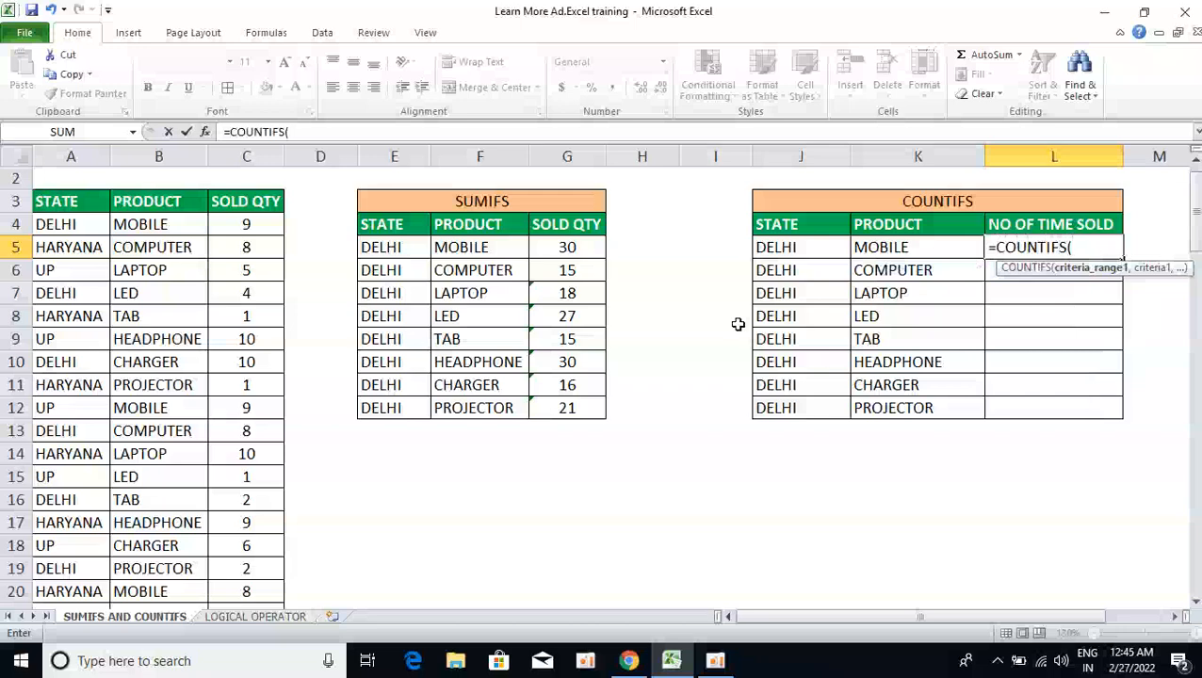
{"action": "key", "text": "Left"}
{"action": "key", "text": "Left"}
{"action": "key", "text": "Left"}
{"action": "key", "text": "Left"}
{"action": "key", "text": "Left"}
{"action": "key", "text": "Left"}
{"action": "key", "text": "Left"}
{"action": "key", "text": "Left"}
{"action": "key", "text": "Left"}
{"action": "key", "text": "Left"}
{"action": "key", "text": "Left"}
{"action": "key", "text": "Up"}
{"action": "key", "text": "Up"}
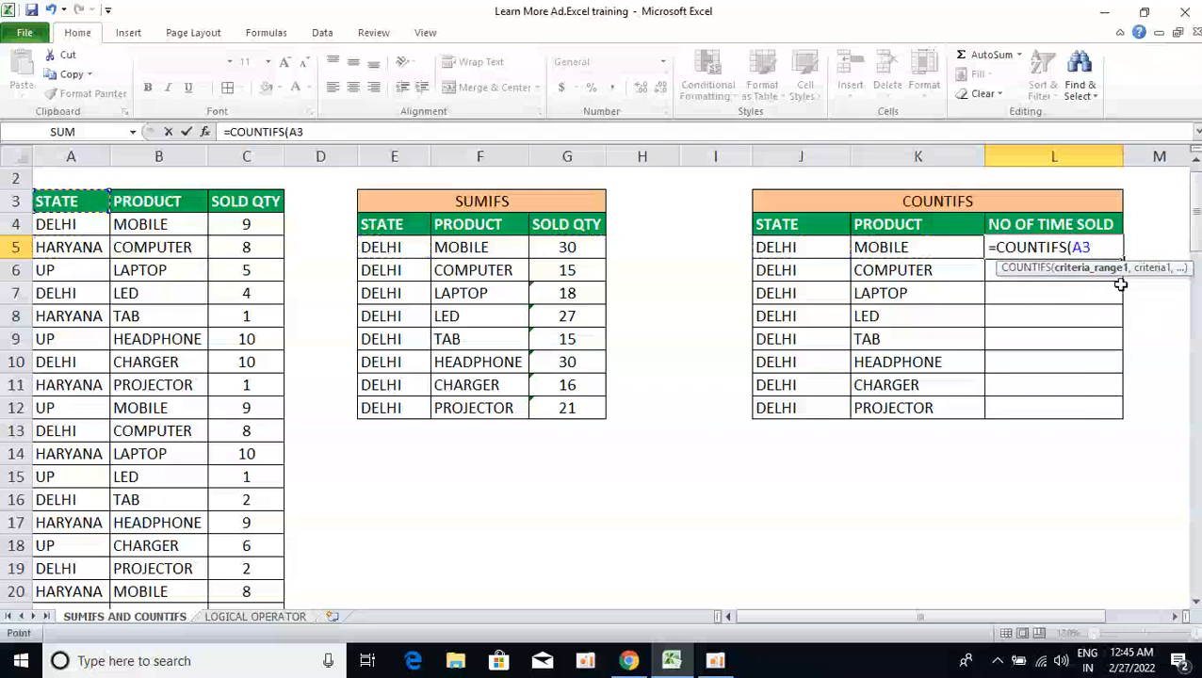
{"action": "key", "text": "ctrl+shift+Down"}
{"action": "type", "text": ","}
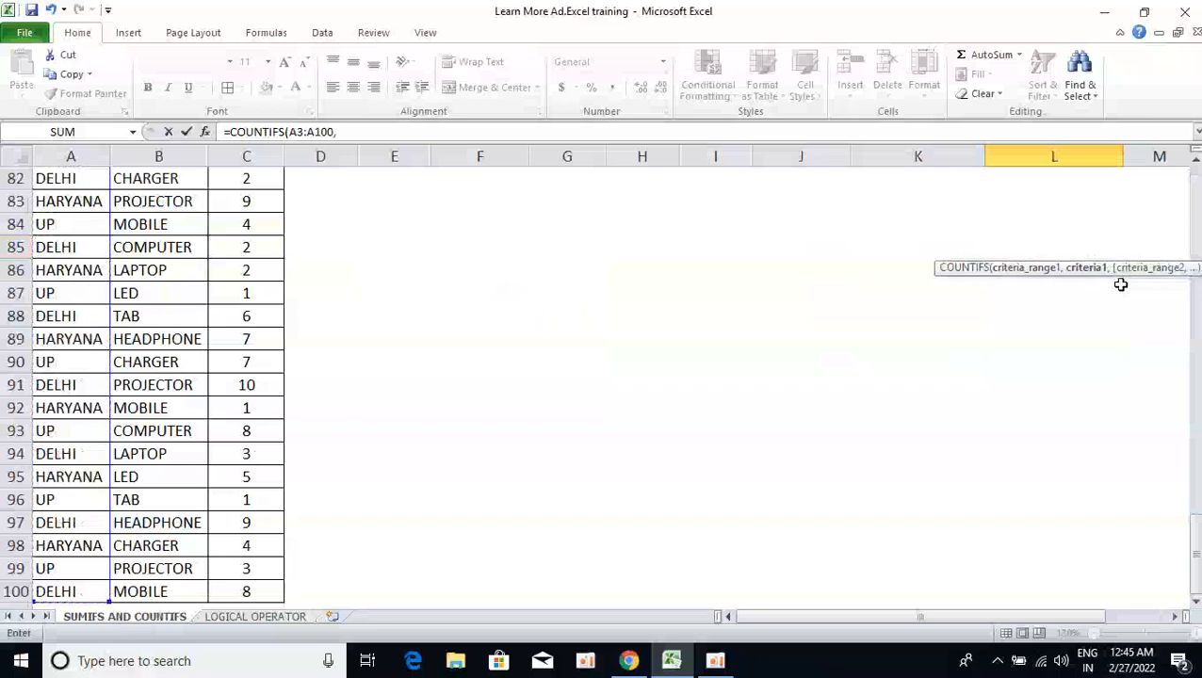
{"action": "key", "text": "Left"}
{"action": "key", "text": "Left"}
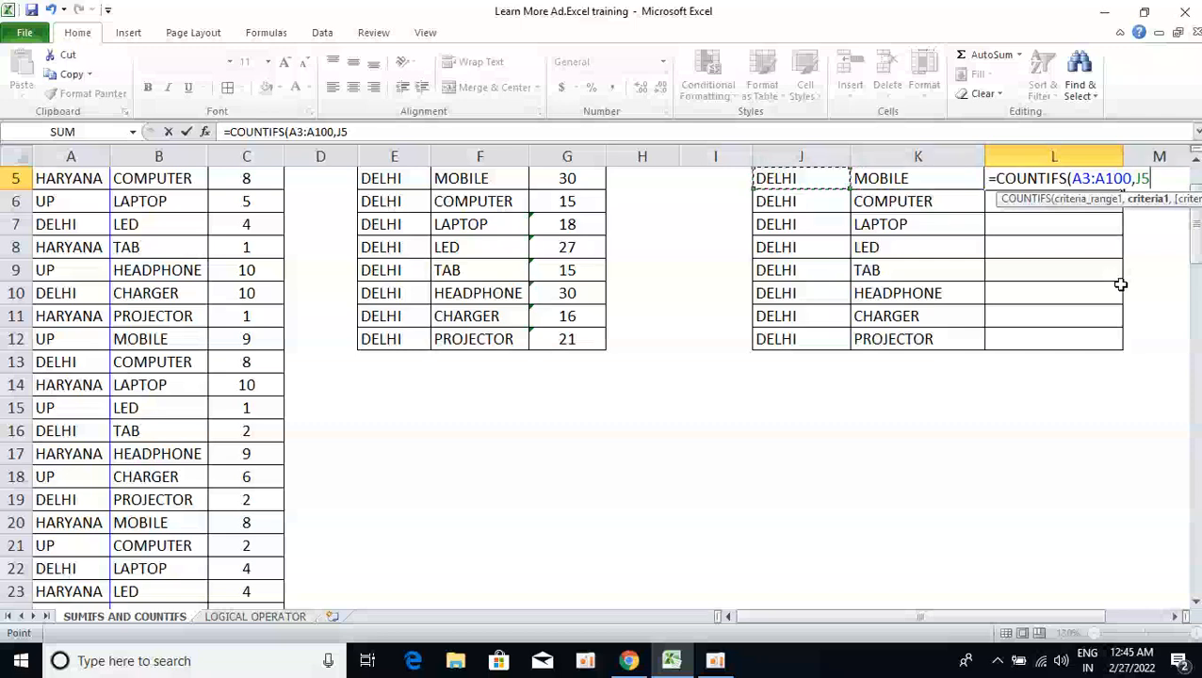
{"action": "key", "text": "BackSpace"}
{"action": "key", "text": "BackSpace"}
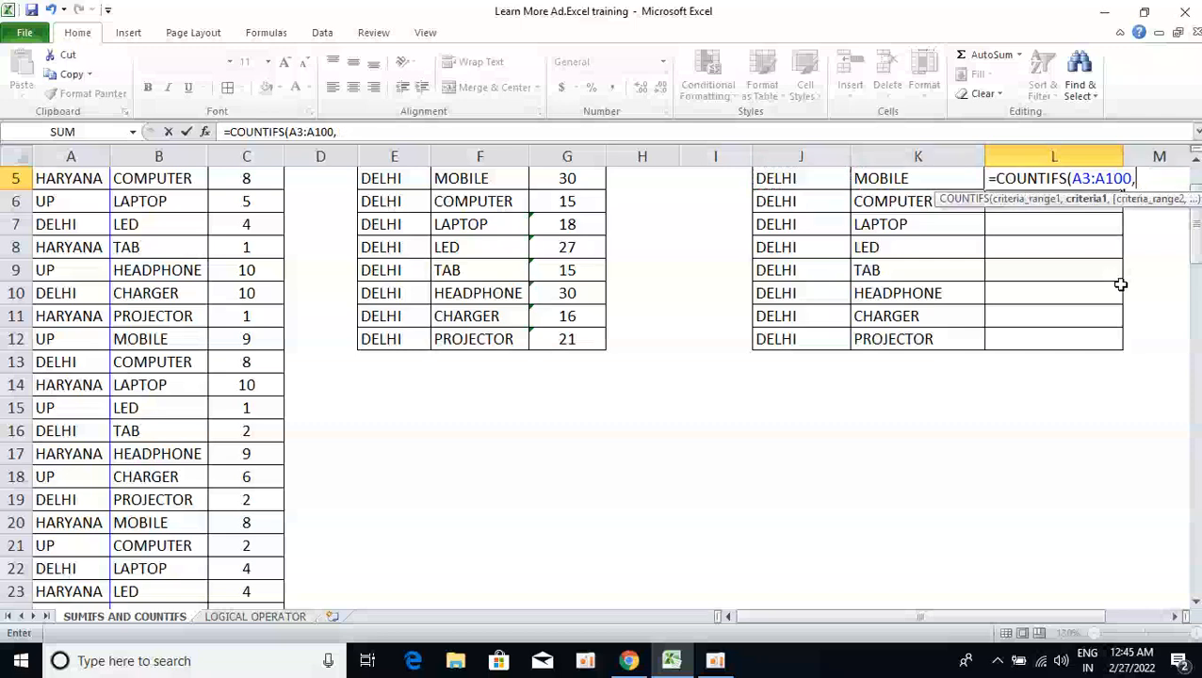
{"action": "type", "text": "\"DELHI\""}
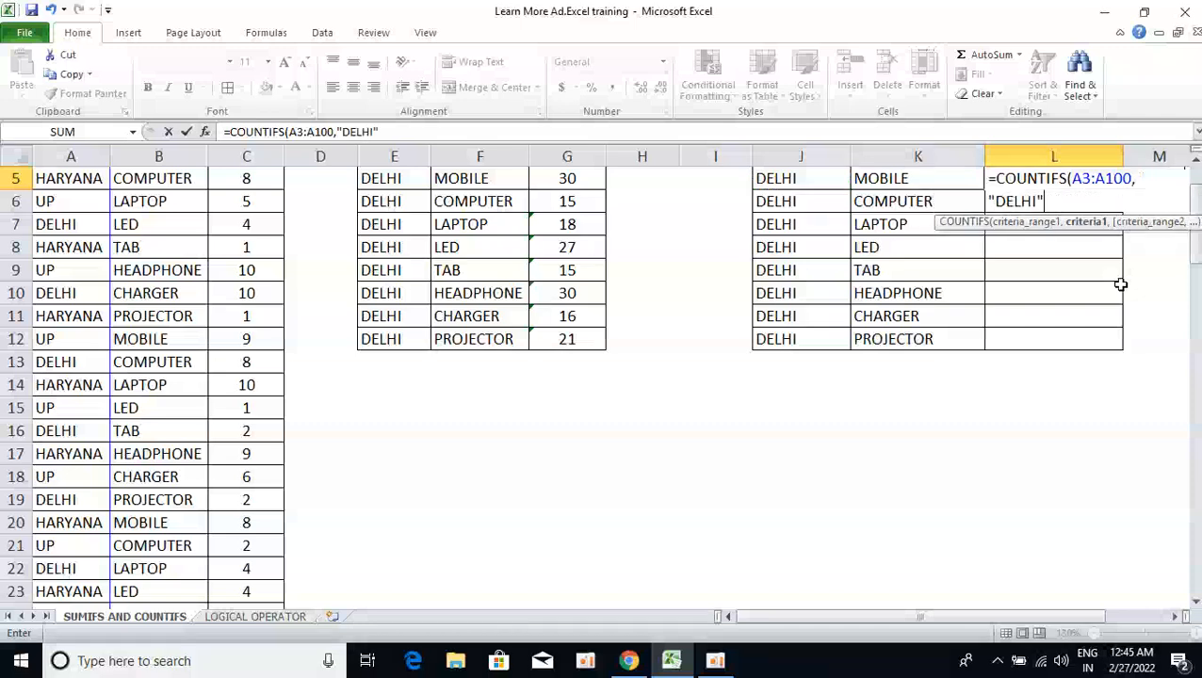
{"action": "key", "text": "BackSpace"}
{"action": "key", "text": "BackSpace"}
{"action": "key", "text": "BackSpace"}
{"action": "key", "text": "BackSpace"}
{"action": "key", "text": "BackSpace"}
{"action": "key", "text": "BackSpace"}
{"action": "key", "text": "BackSpace"}
{"action": "type", "text": "K5"}
{"action": "key", "text": "Left"}
{"action": "key", "text": "Left"}
{"action": "key", "text": "Right"}
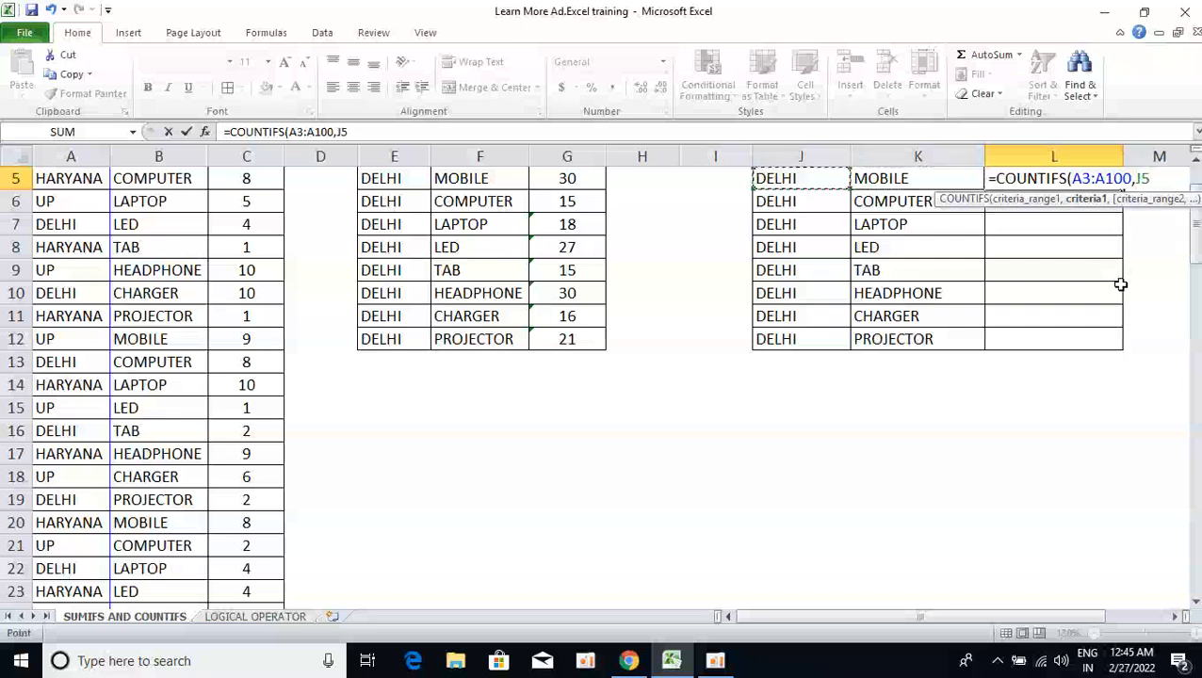
{"action": "type", "text": ","}
Add PRODUCT range B3:B100 with K5 as criterion, and commit the formula to get 5
{"action": "key", "text": "Left"}
{"action": "key", "text": "Left"}
{"action": "key", "text": "Left"}
{"action": "key", "text": "Left"}
{"action": "key", "text": "Left"}
{"action": "key", "text": "Left"}
{"action": "key", "text": "Left"}
{"action": "key", "text": "Left"}
{"action": "key", "text": "Left"}
{"action": "key", "text": "Left"}
{"action": "key", "text": "Up"}
{"action": "key", "text": "Up"}
{"action": "key", "text": "ctrl+shift+Down"}
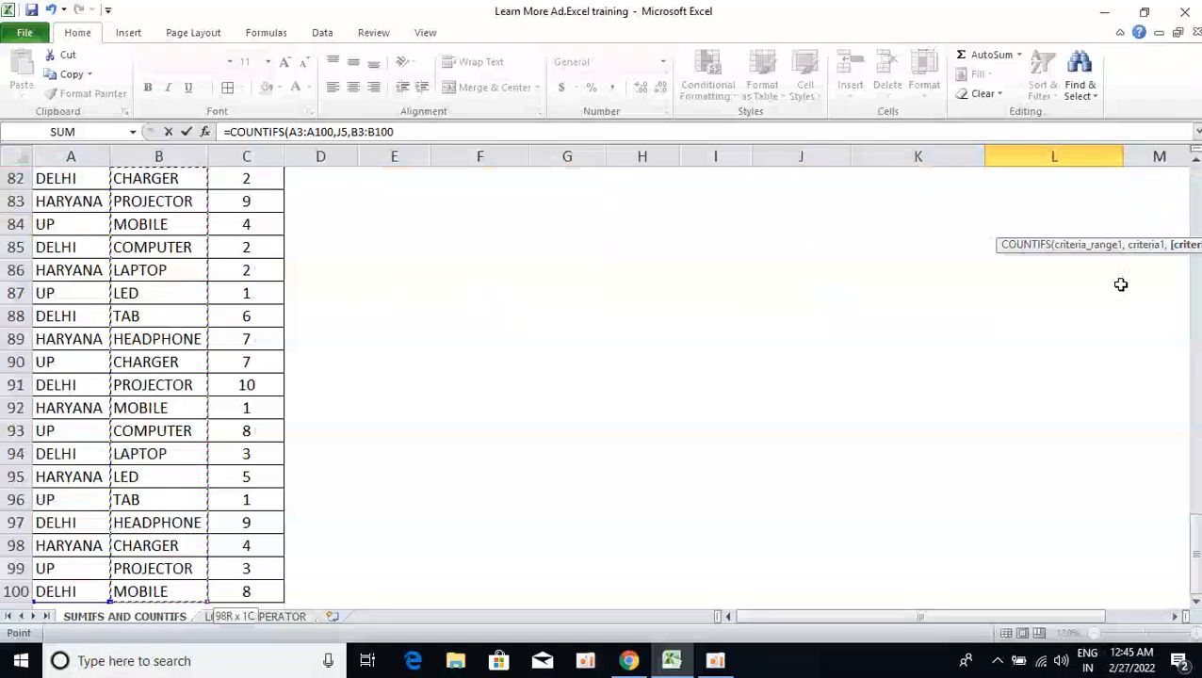
{"action": "type", "text": ","}
{"action": "key", "text": "Left"}
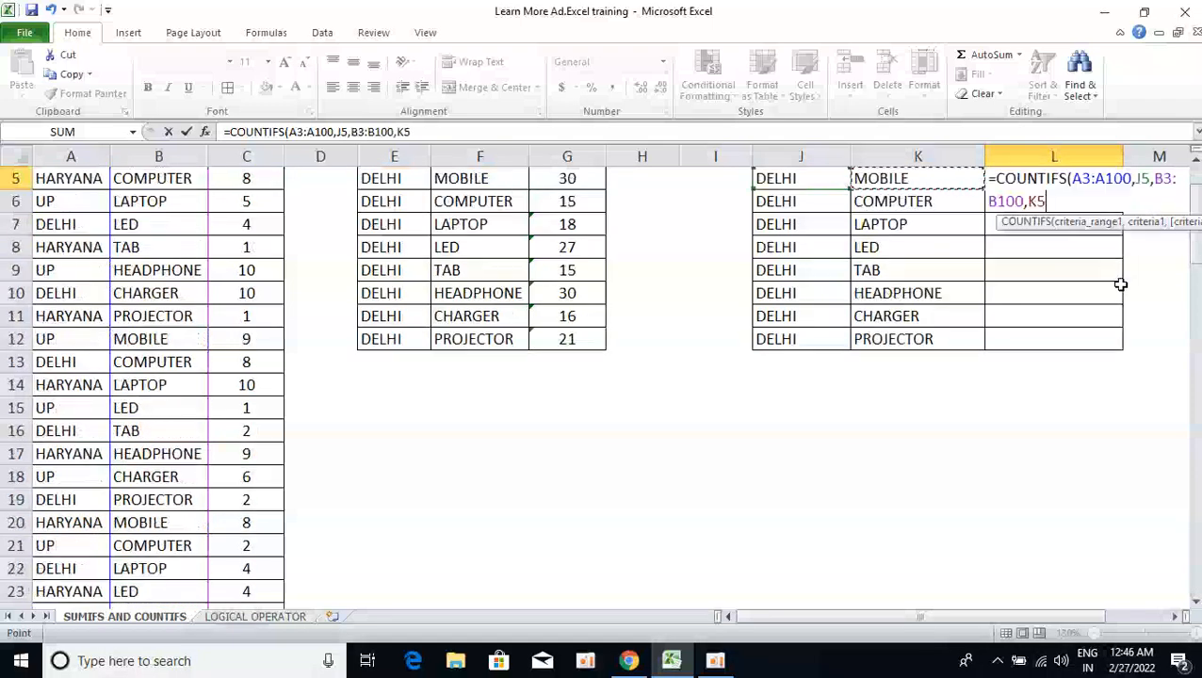
{"action": "scroll", "coordinate": [1122, 285], "scroll_direction": "up", "scroll_amount": 1}
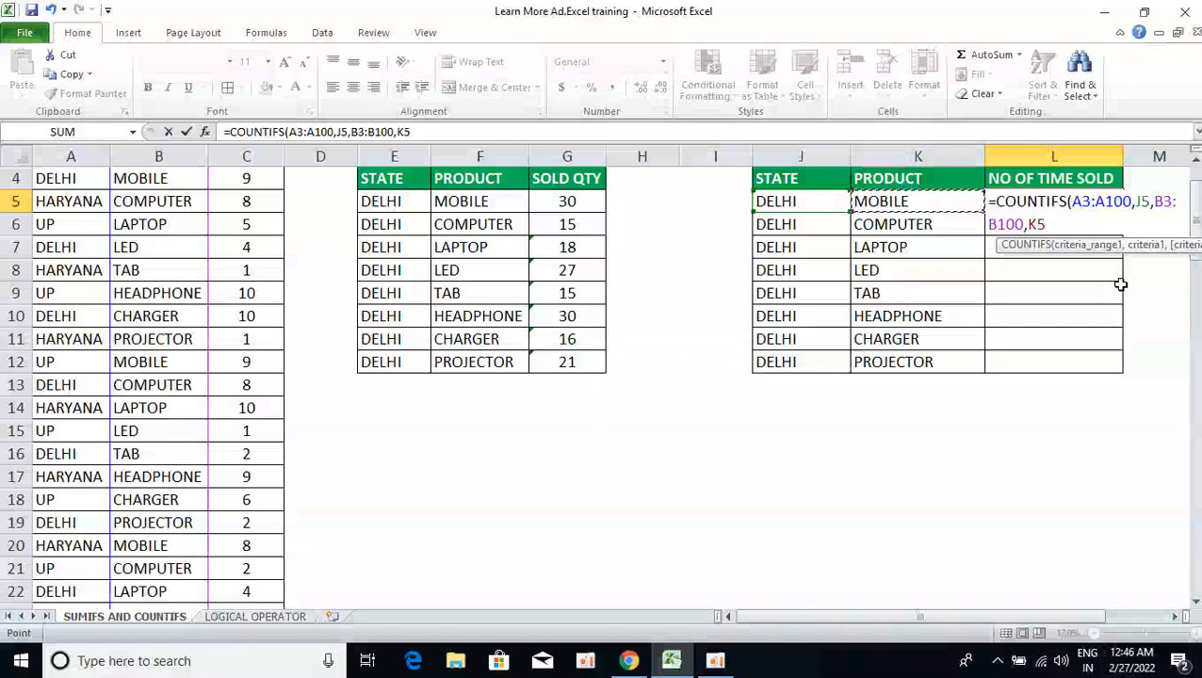
{"action": "type", "text": ")"}
{"action": "key", "text": "Return"}
Select the NO OF TIME SOLD cells L5:L12
{"action": "key", "text": "Left"}
{"action": "key", "text": "ctrl+Down"}
{"action": "key", "text": "Right"}
{"action": "key", "text": "ctrl+shift+Up"}
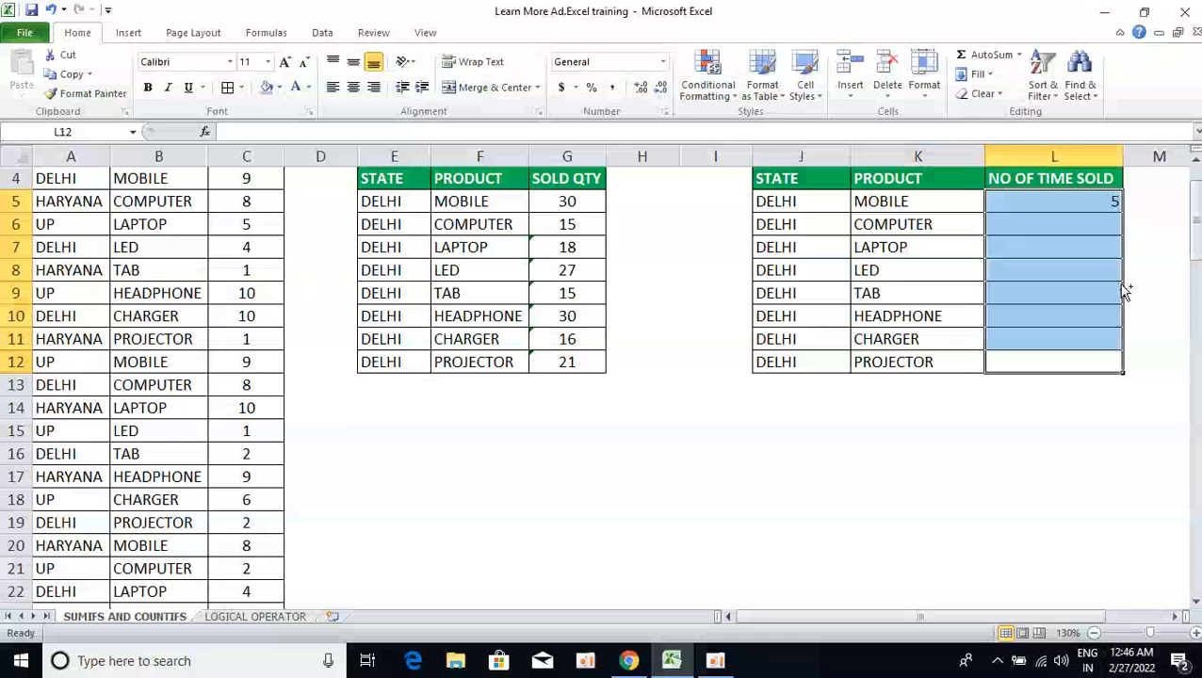
Fill the COUNTIFS formula down L5:L12 and return to the top-left of the sheet
{"action": "key", "text": "ctrl+d"}
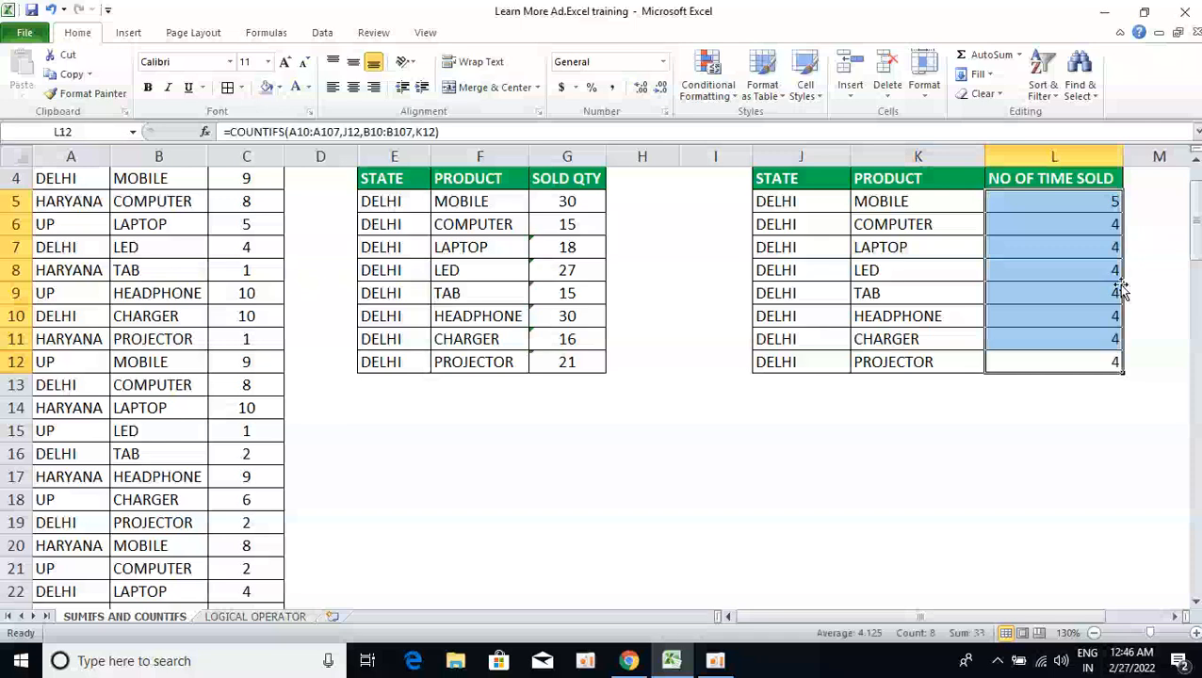
{"action": "key", "text": "ctrl+Up"}
{"action": "key", "text": "ctrl+Up"}
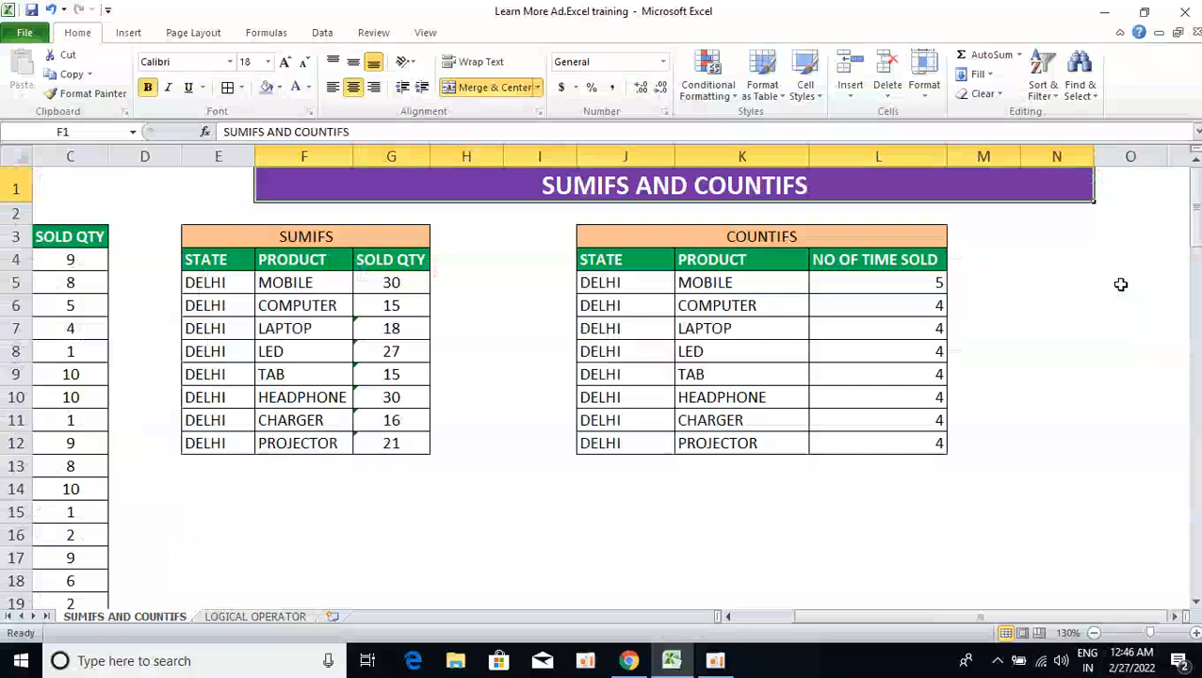
{"action": "key", "text": "ctrl+Left"}
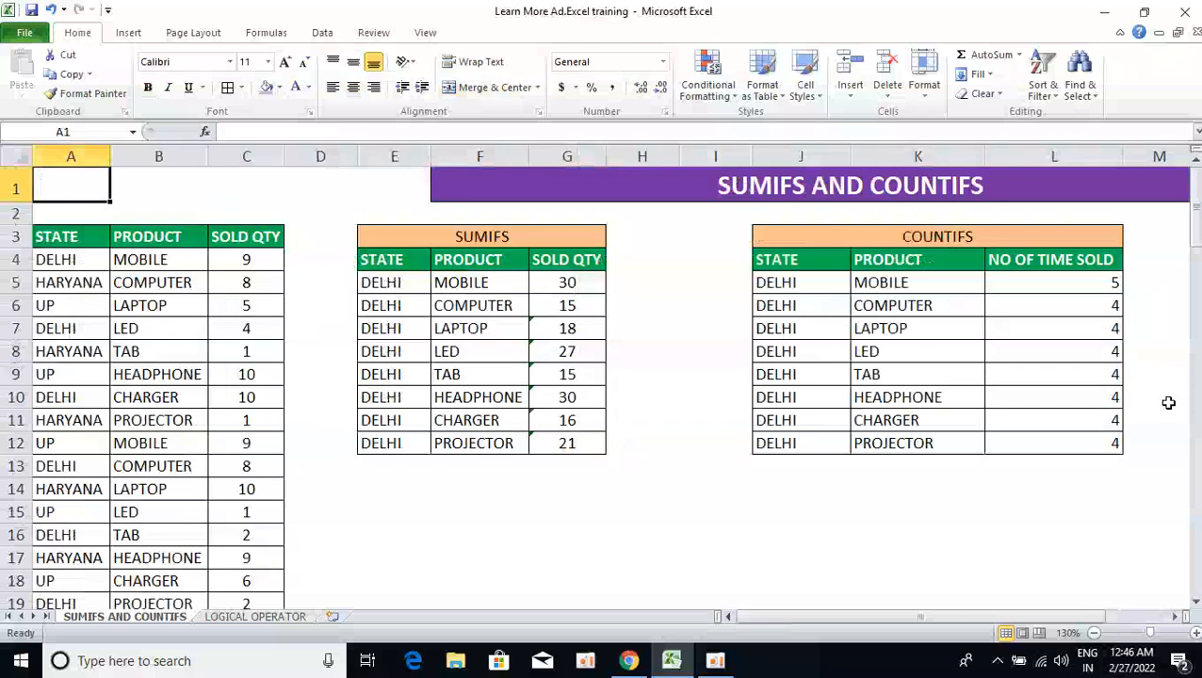